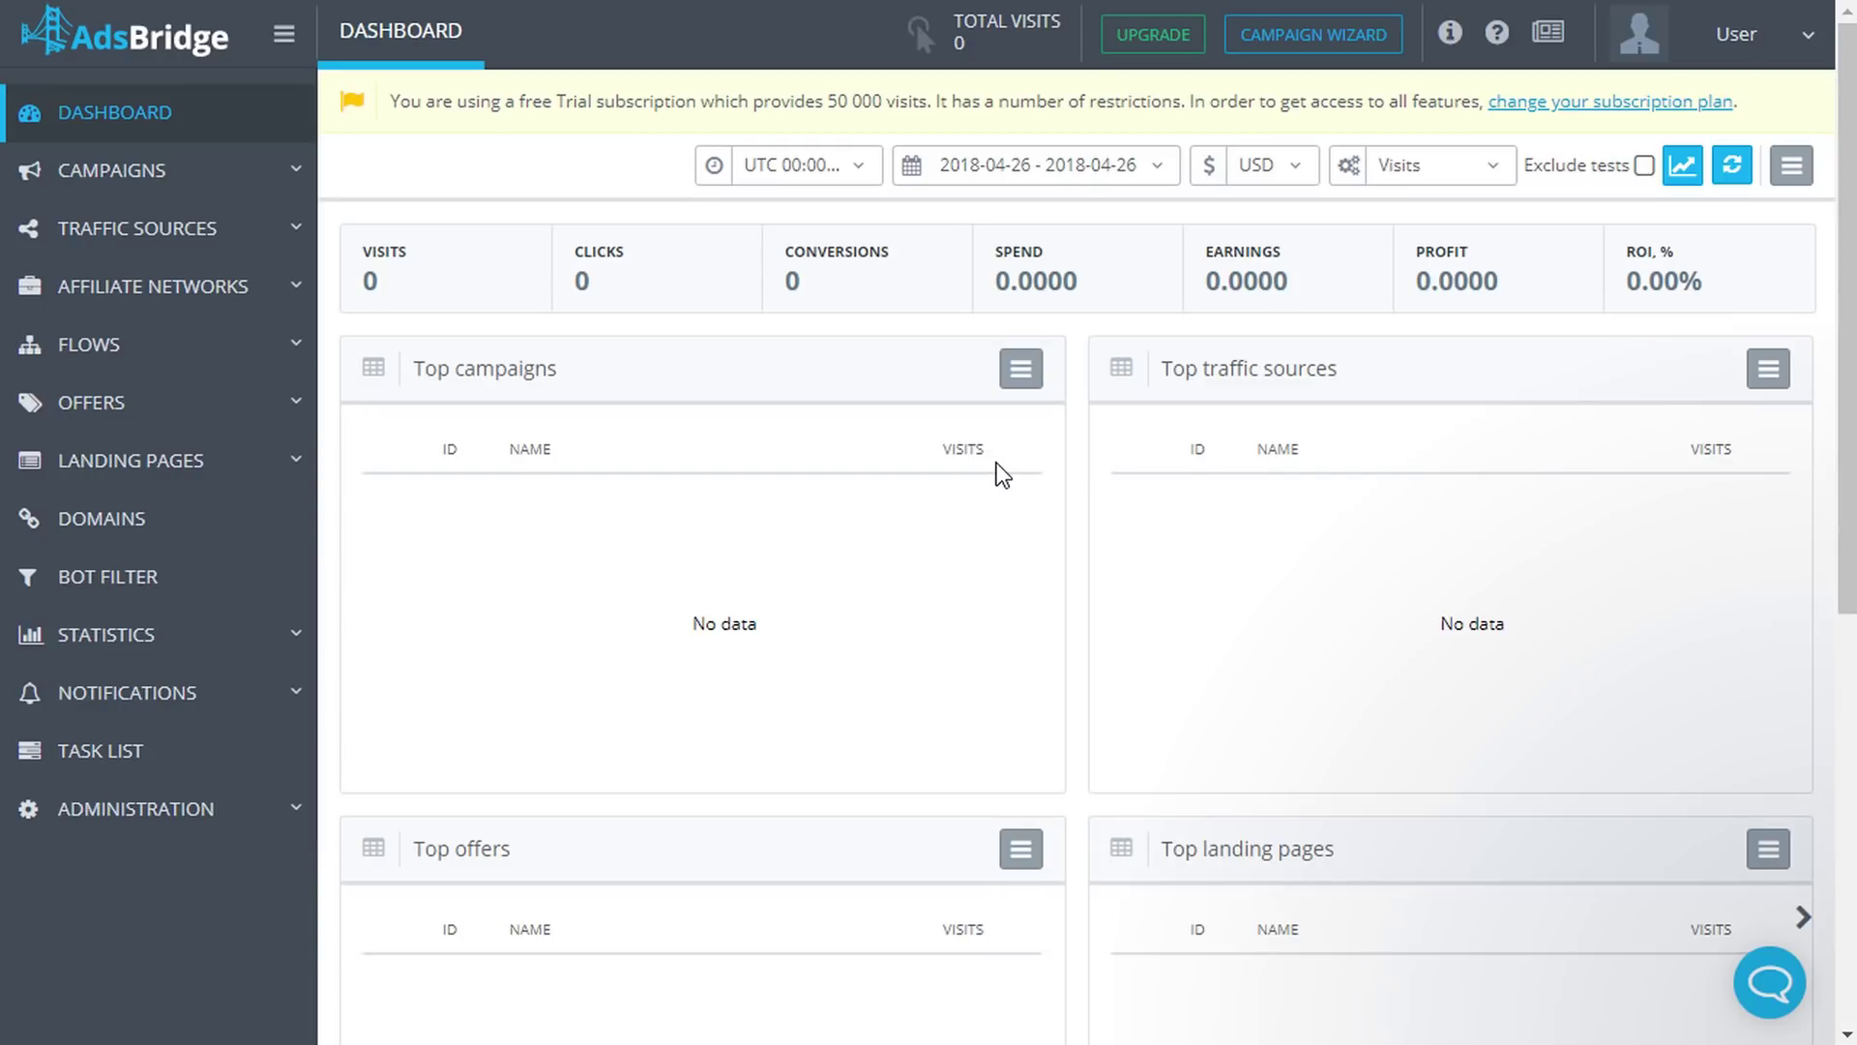
# Expand the LANDING PAGES section in the left sidebar.
pyautogui.click(70, 467)
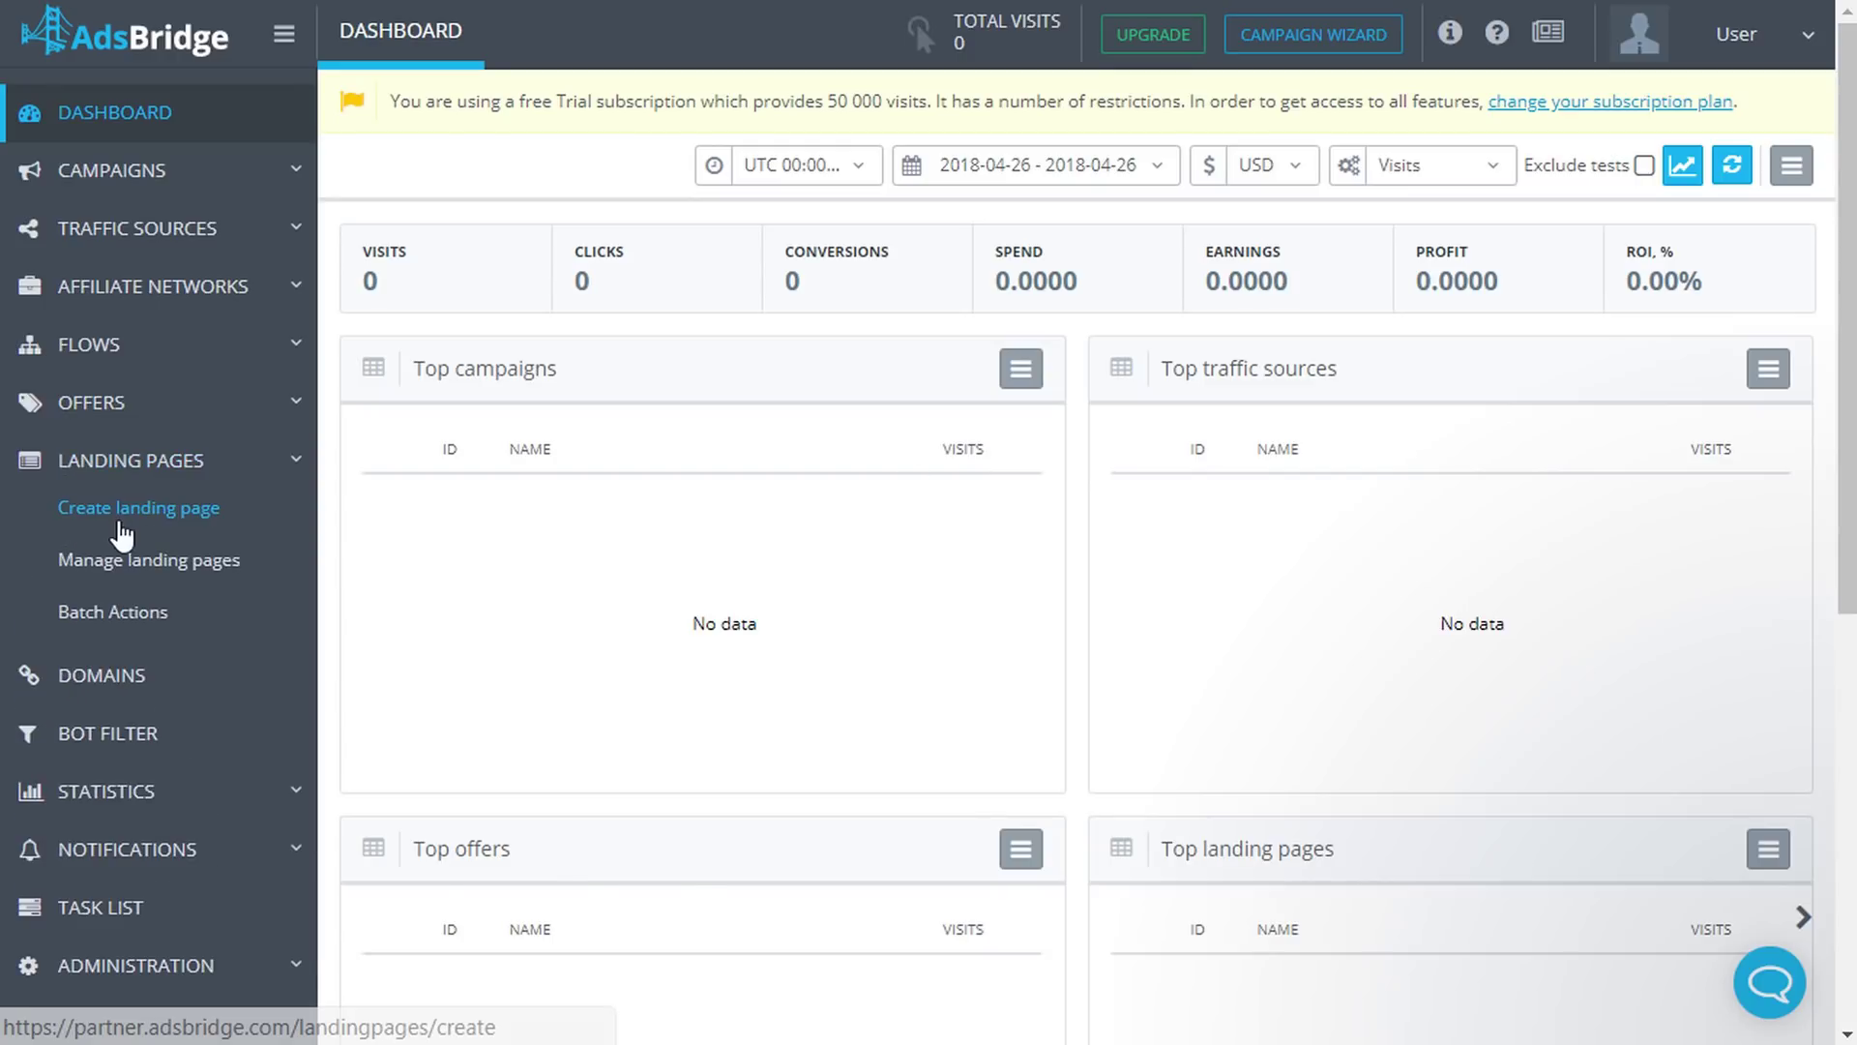
# Start a blank landing page named 'Landing 1'.
pyautogui.click(118, 520)
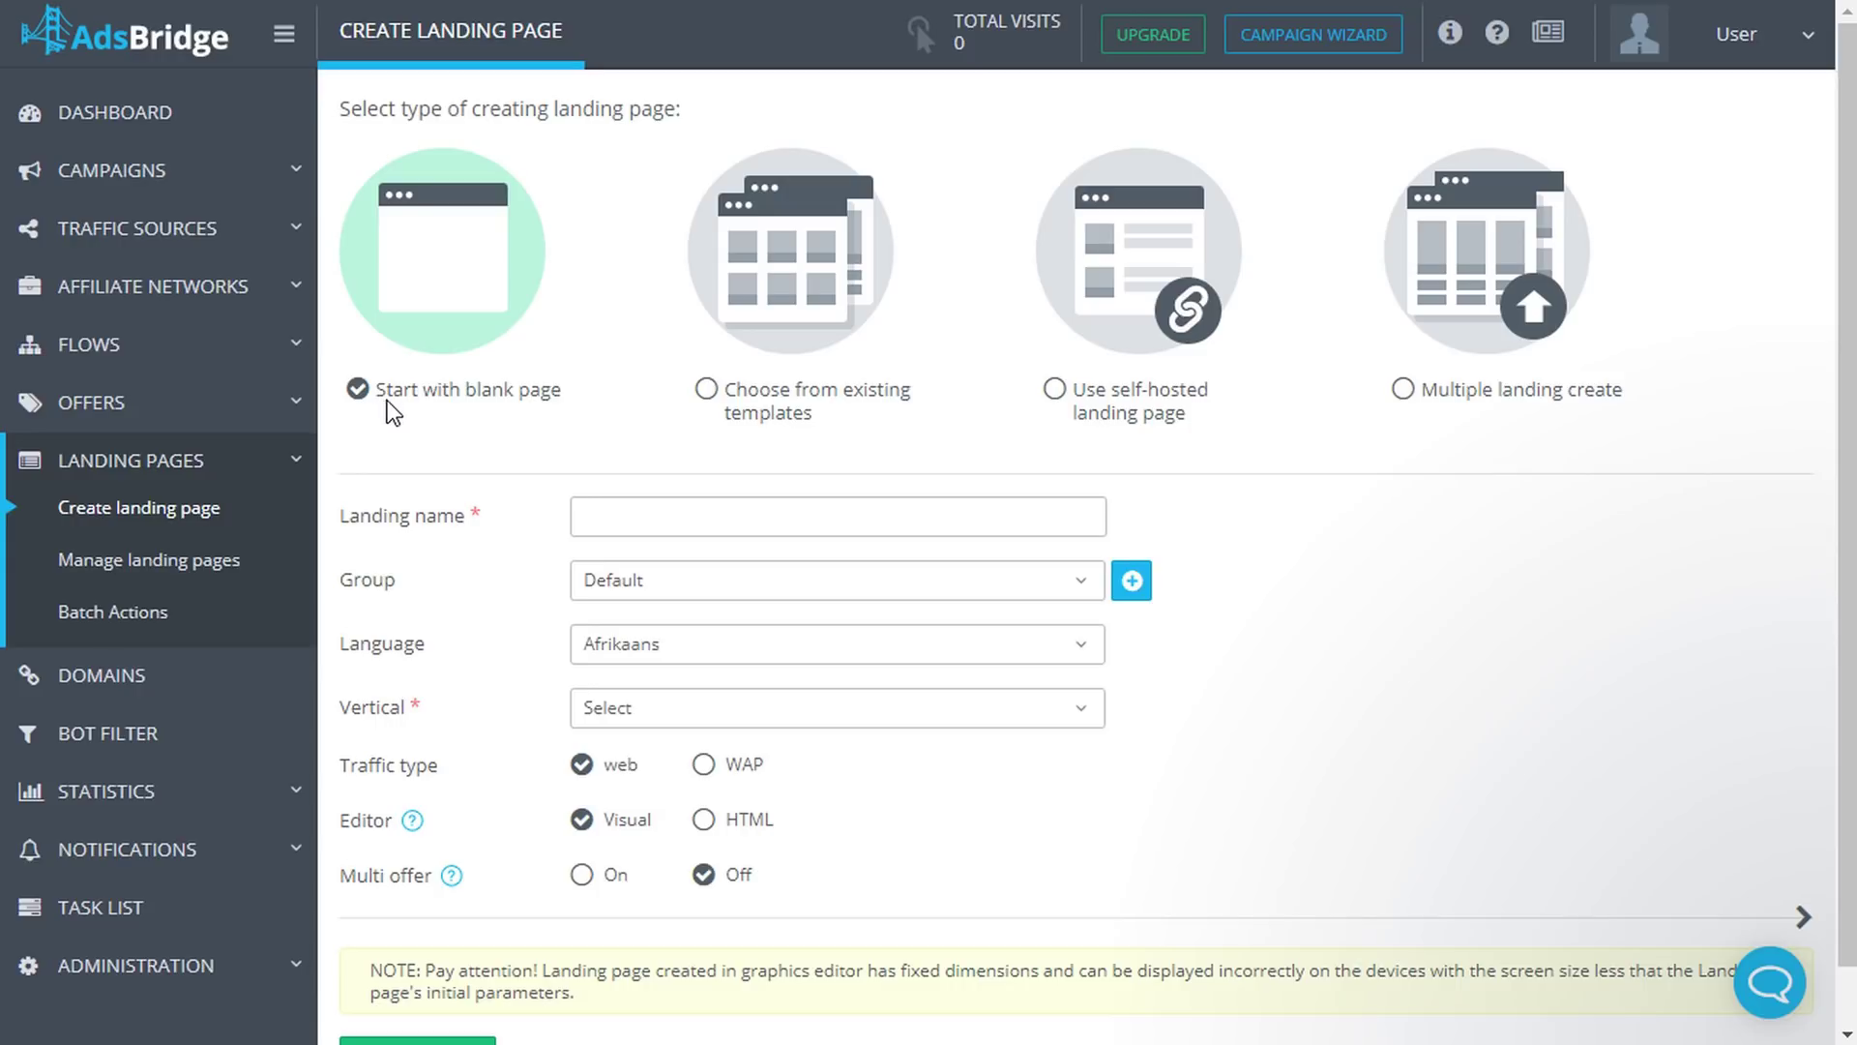
pyautogui.click(601, 508)
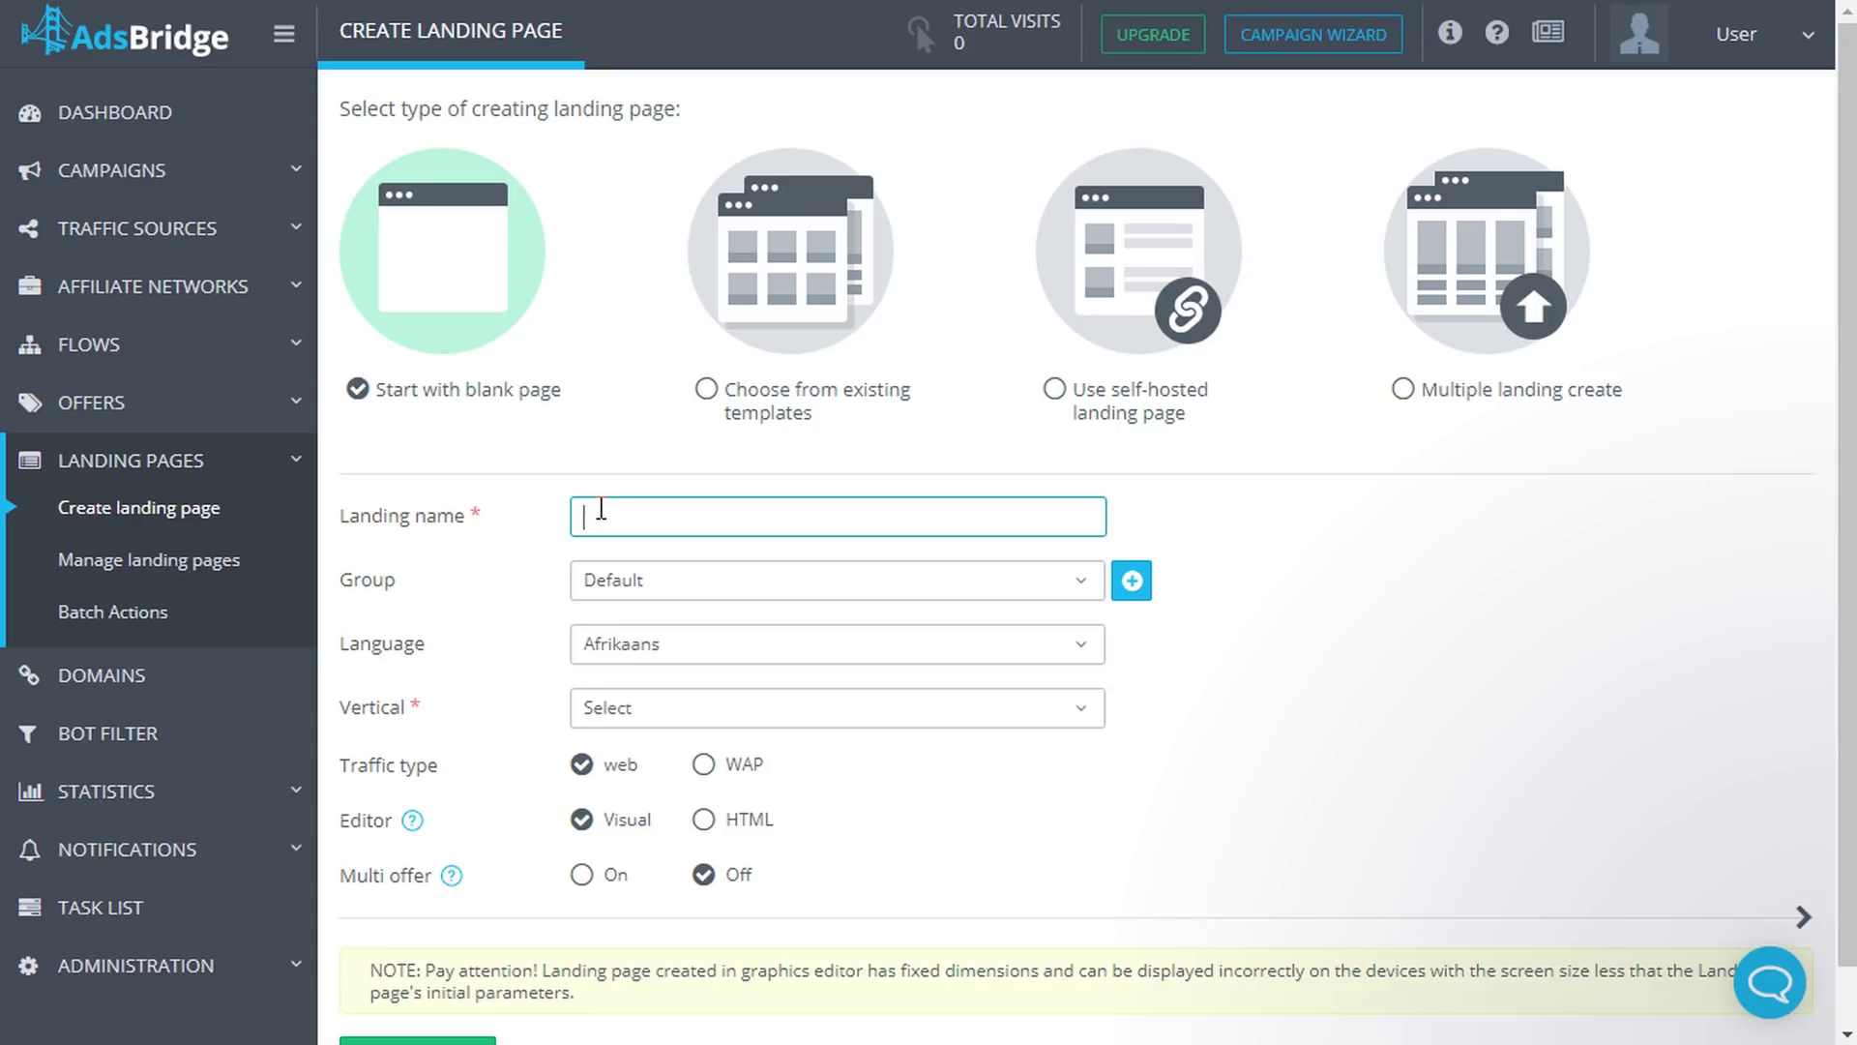
pyautogui.write('Landing 1')
# Create a new landing page group called 'dating'.
pyautogui.click(883, 588)
pyautogui.click(883, 588)
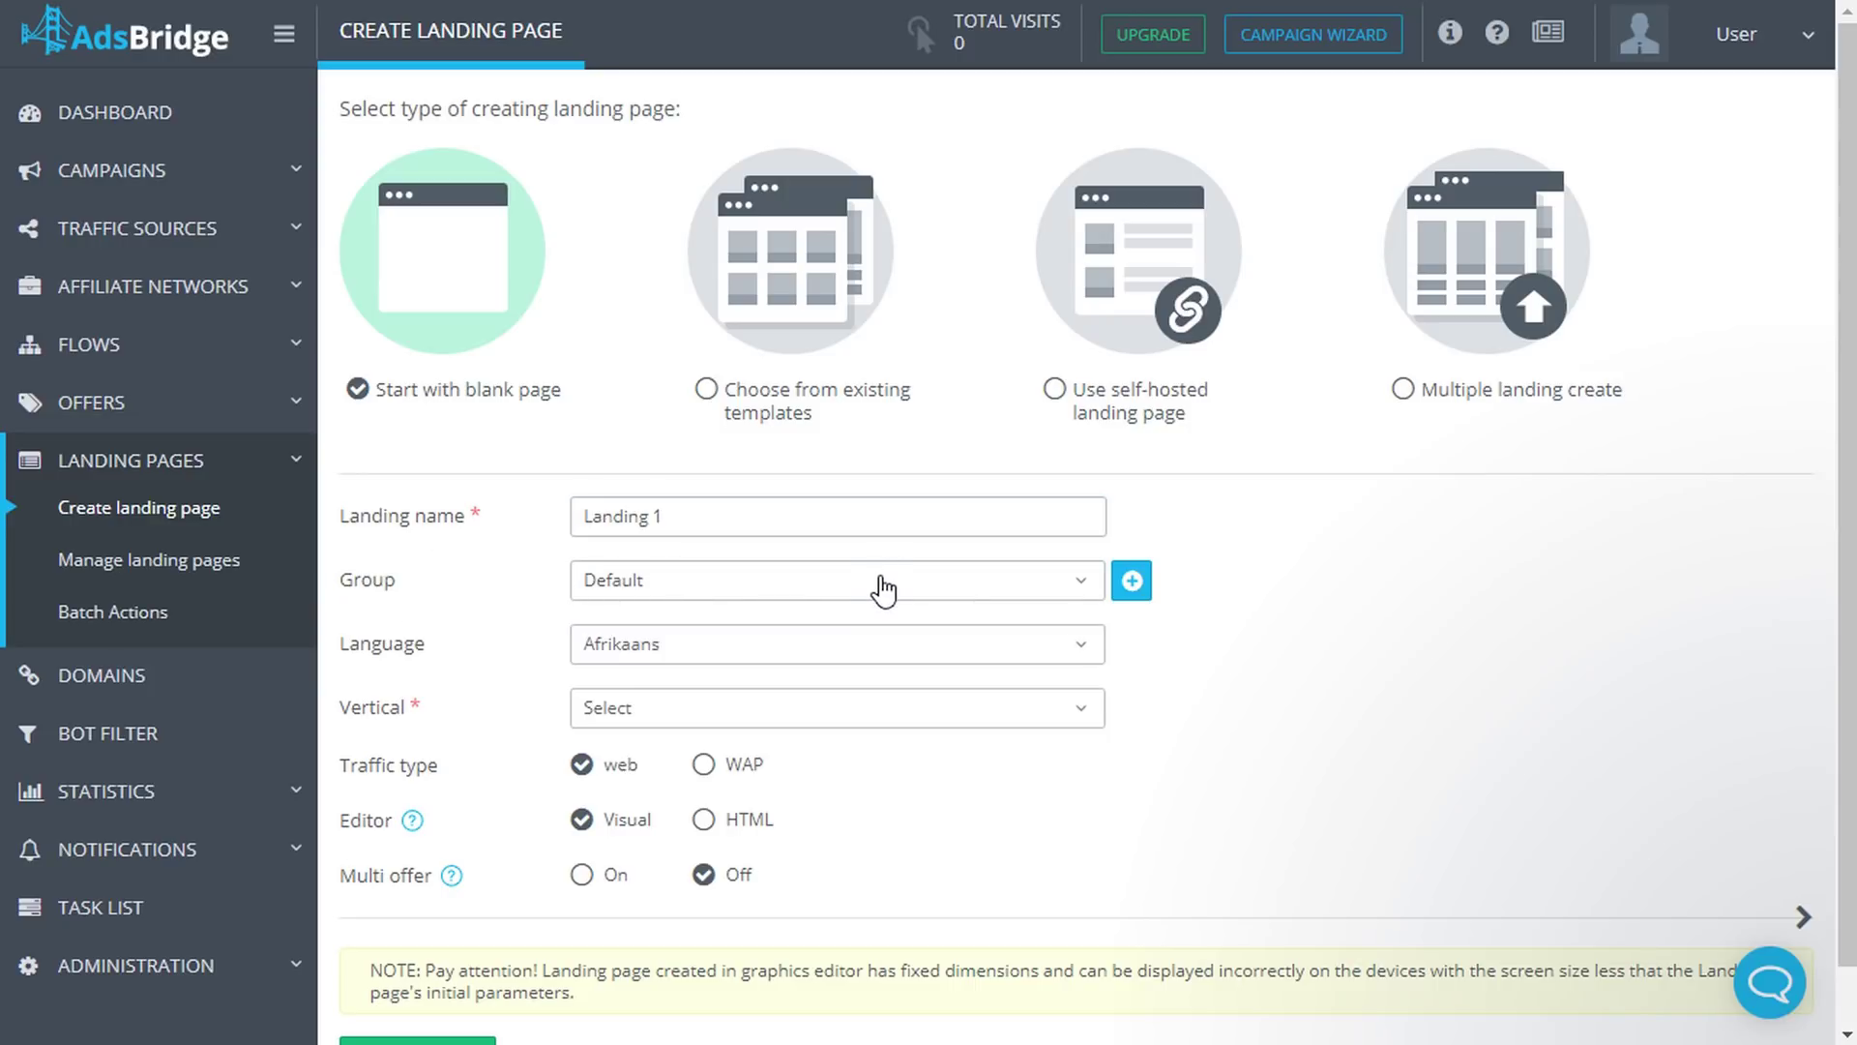
pyautogui.click(1132, 581)
pyautogui.write('dating')
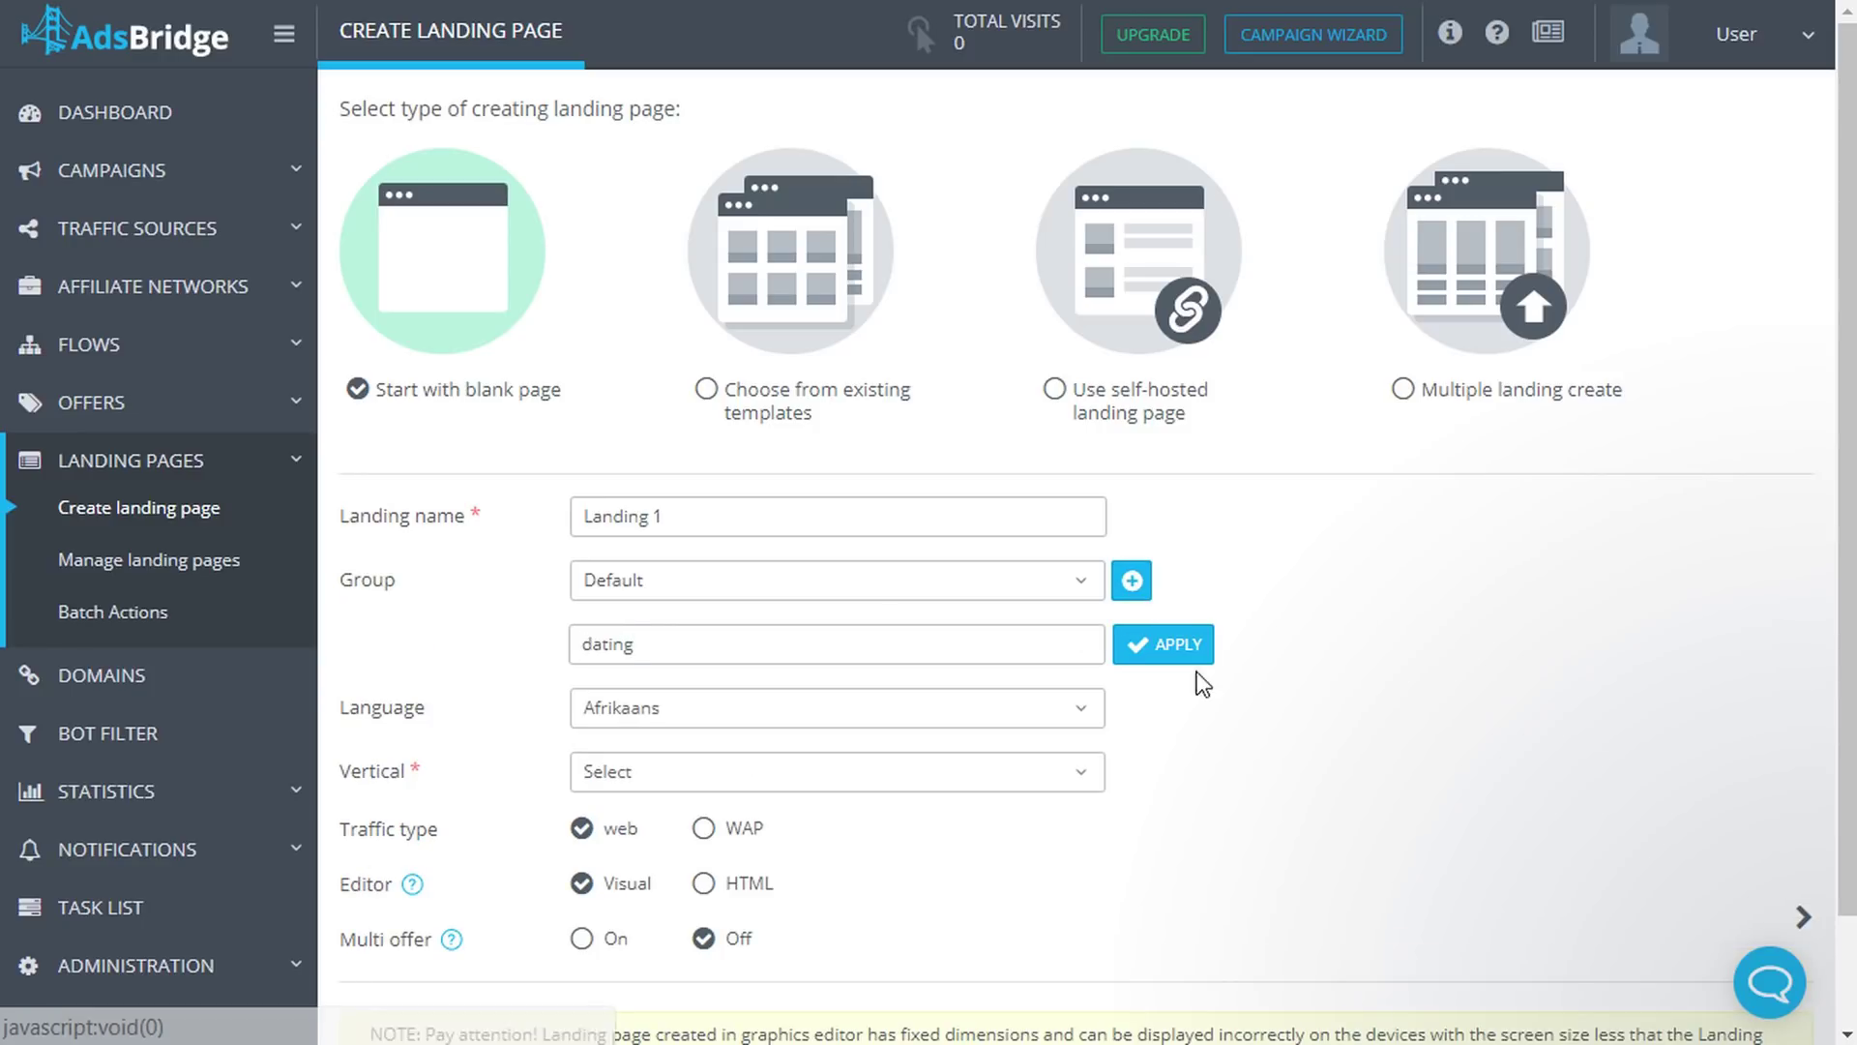
pyautogui.click(1182, 650)
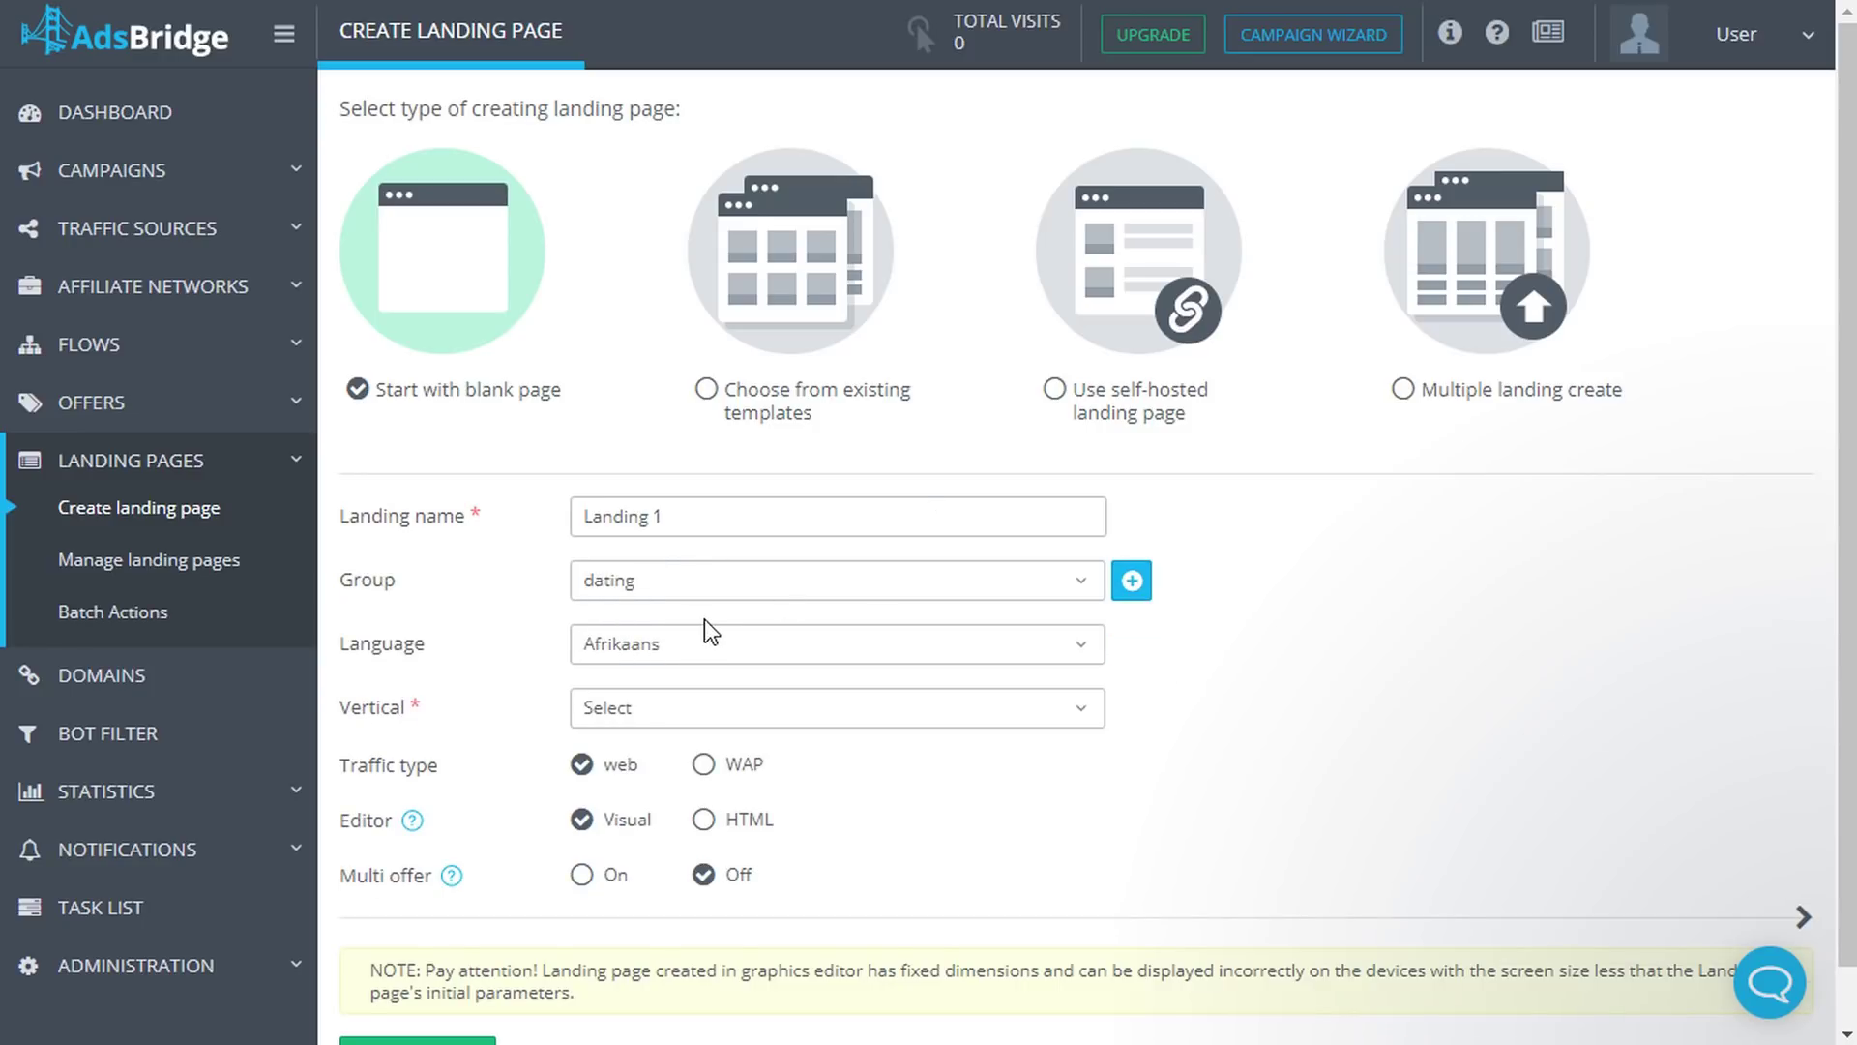
# Set the landing page language to English.
pyautogui.click(654, 654)
pyautogui.scroll(-2, 724, 764)
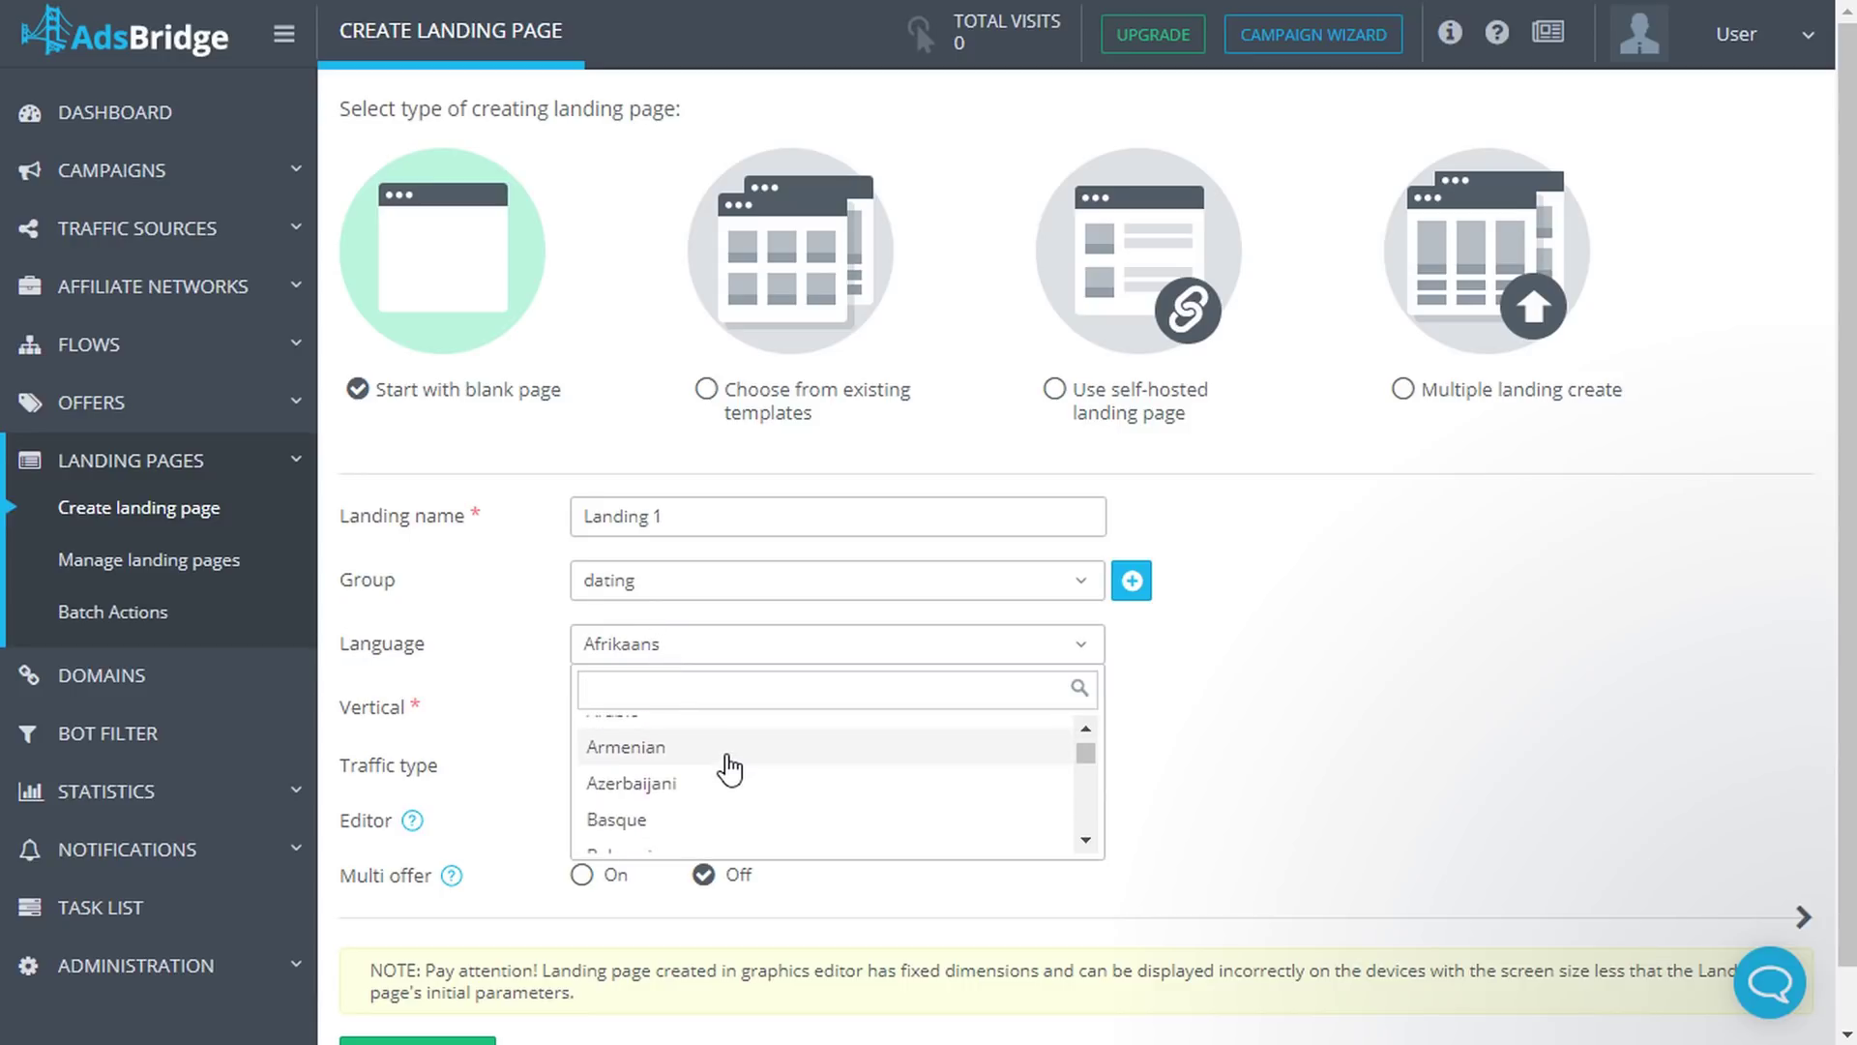
pyautogui.scroll(-5, 737, 822)
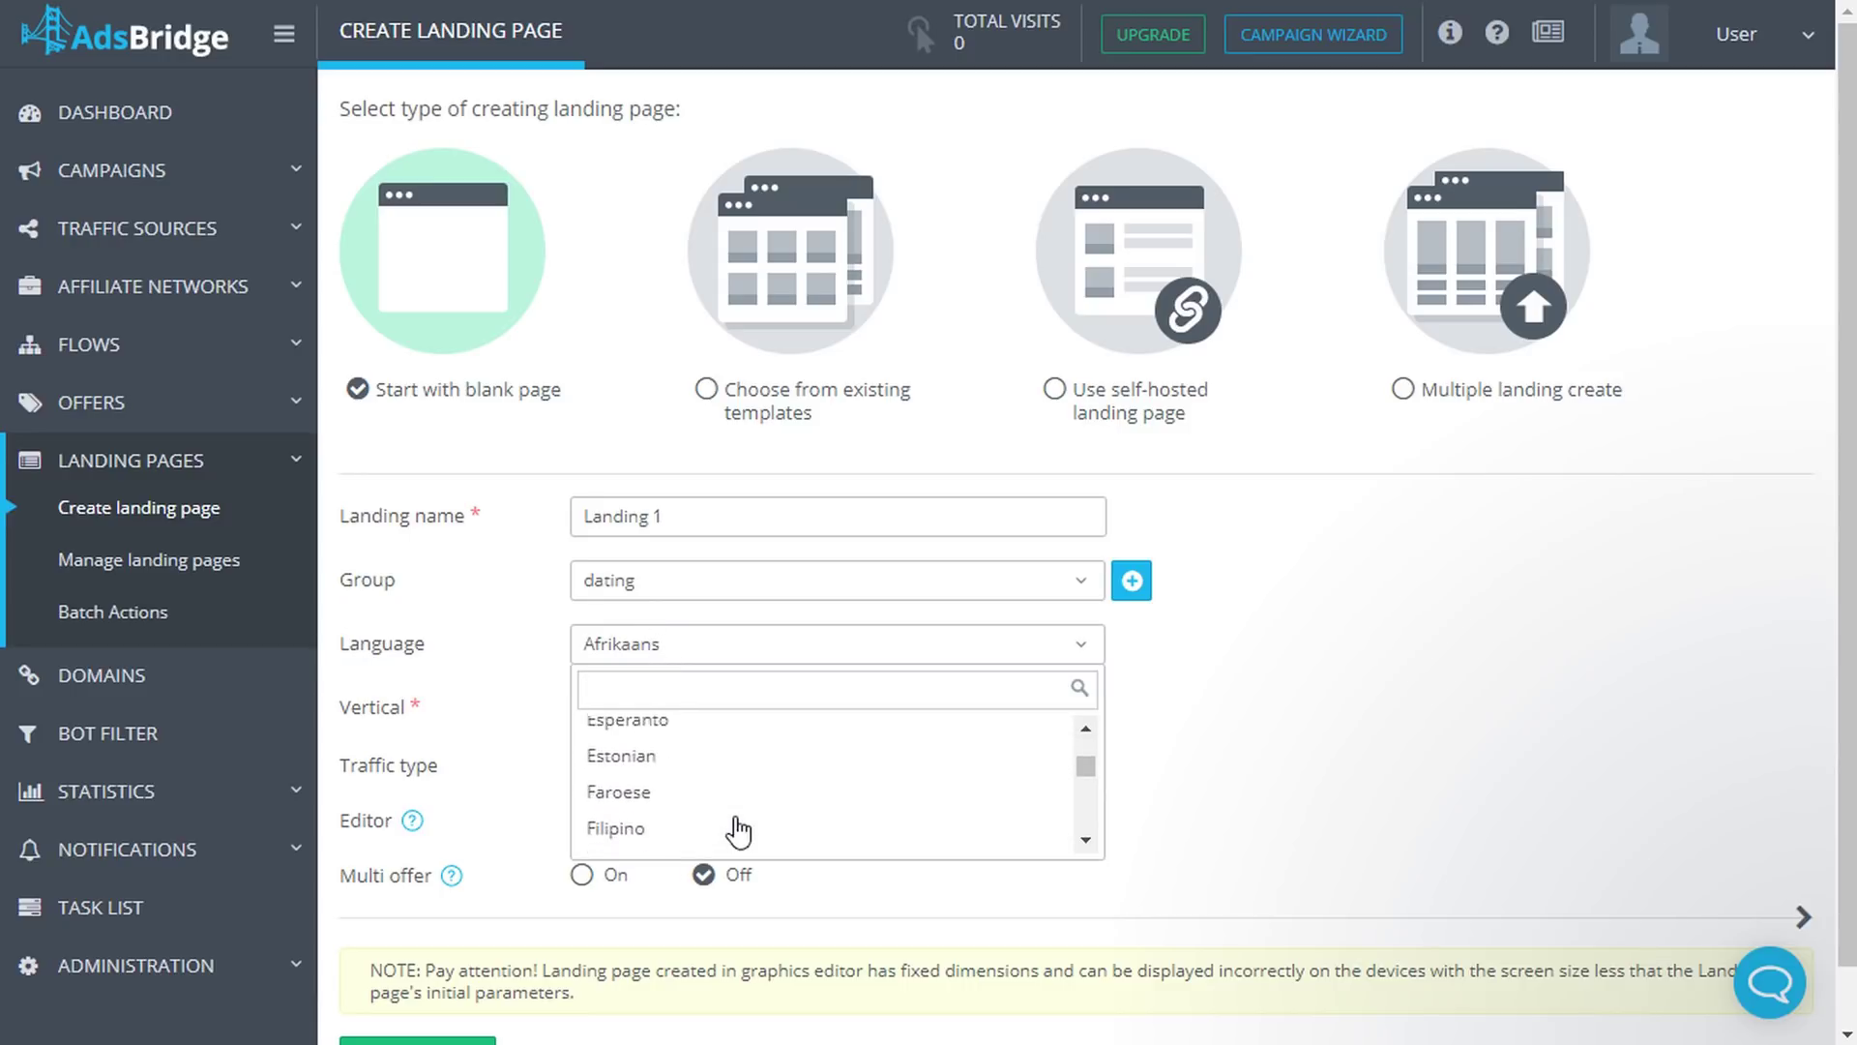
pyautogui.click(694, 738)
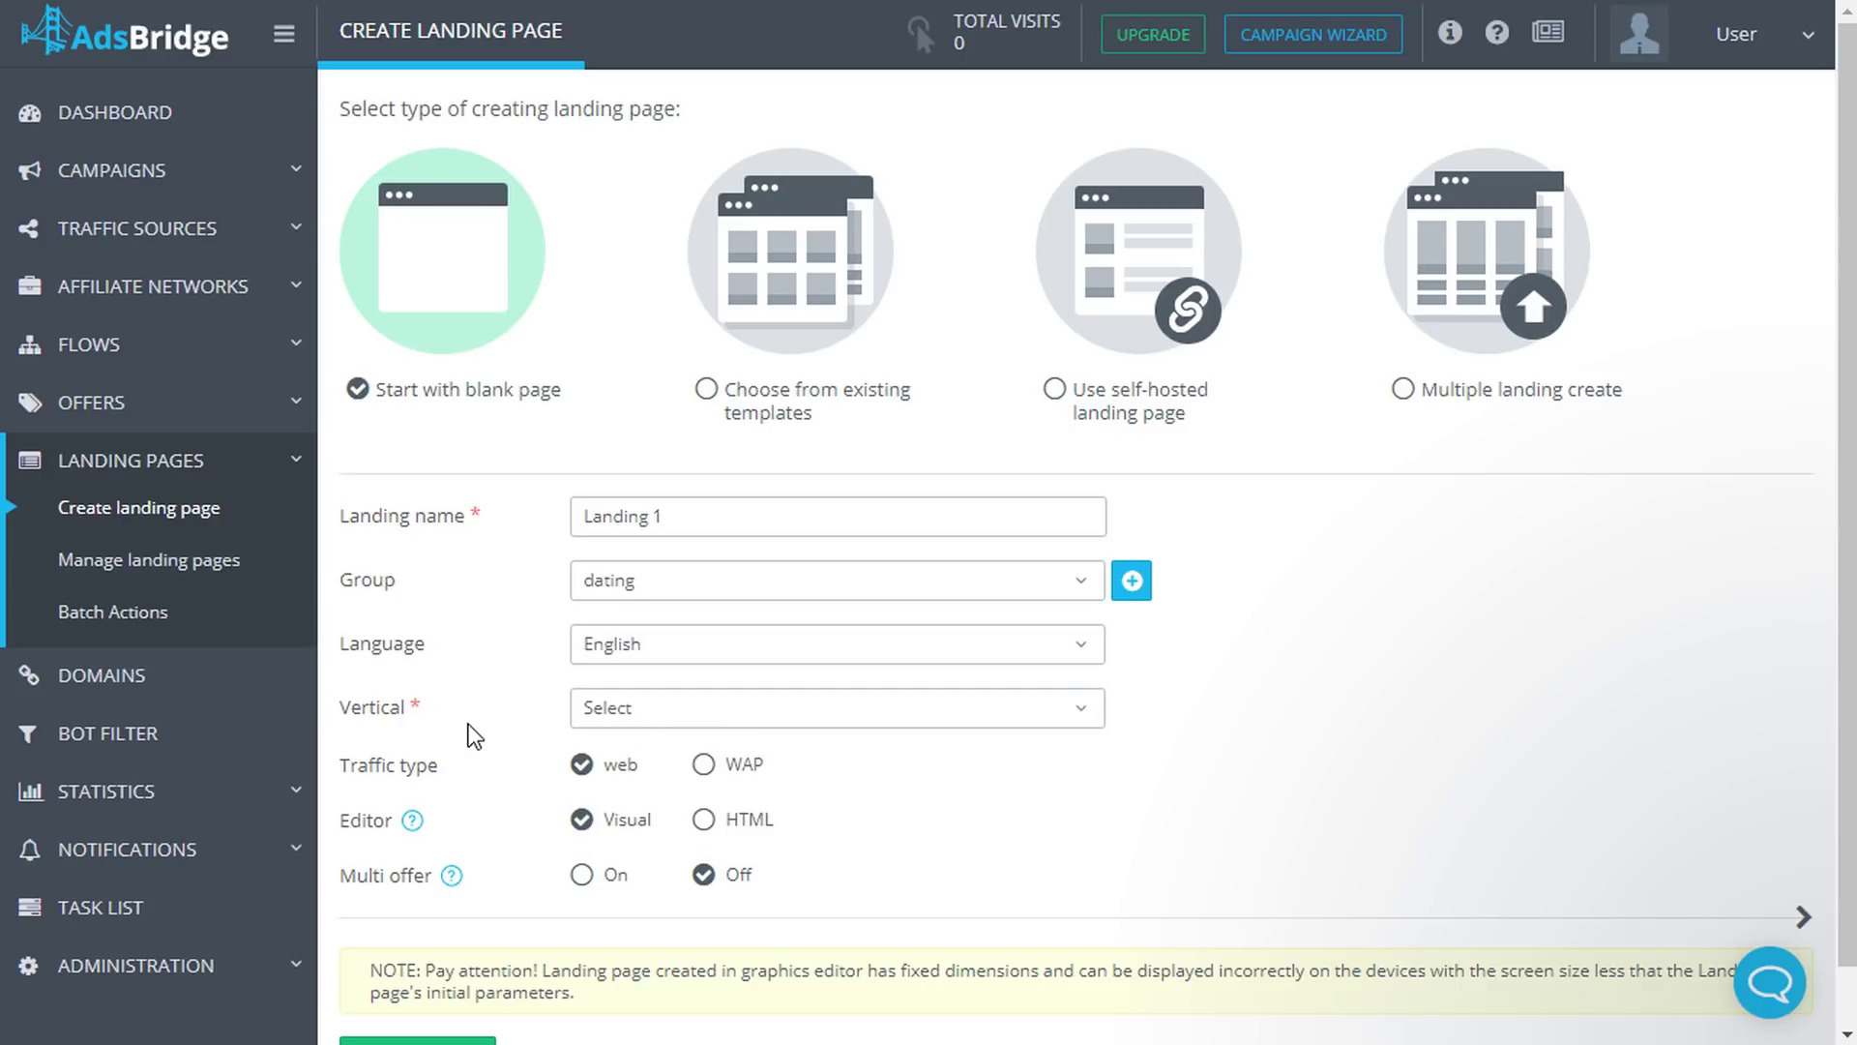
# Choose Dating as the vertical and WAP as the traffic type.
pyautogui.click(636, 733)
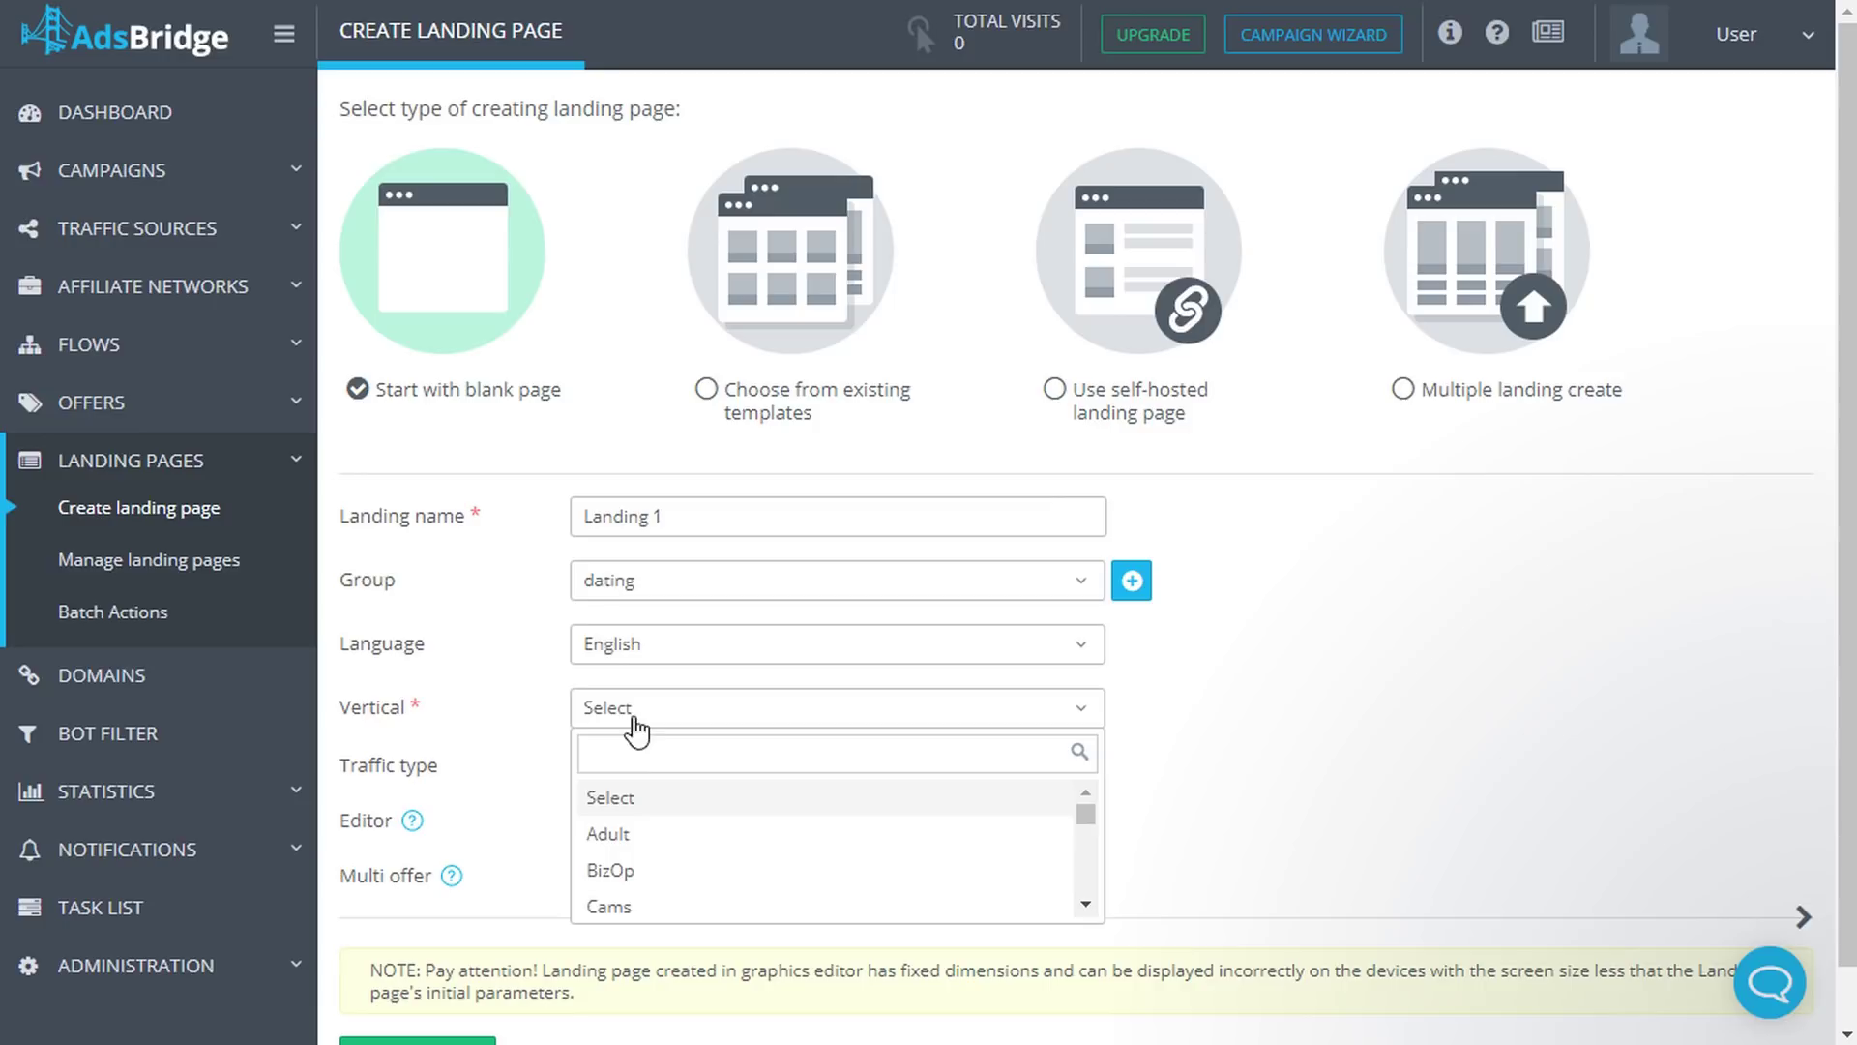
pyautogui.scroll(-3, 624, 880)
pyautogui.scroll(1, 616, 890)
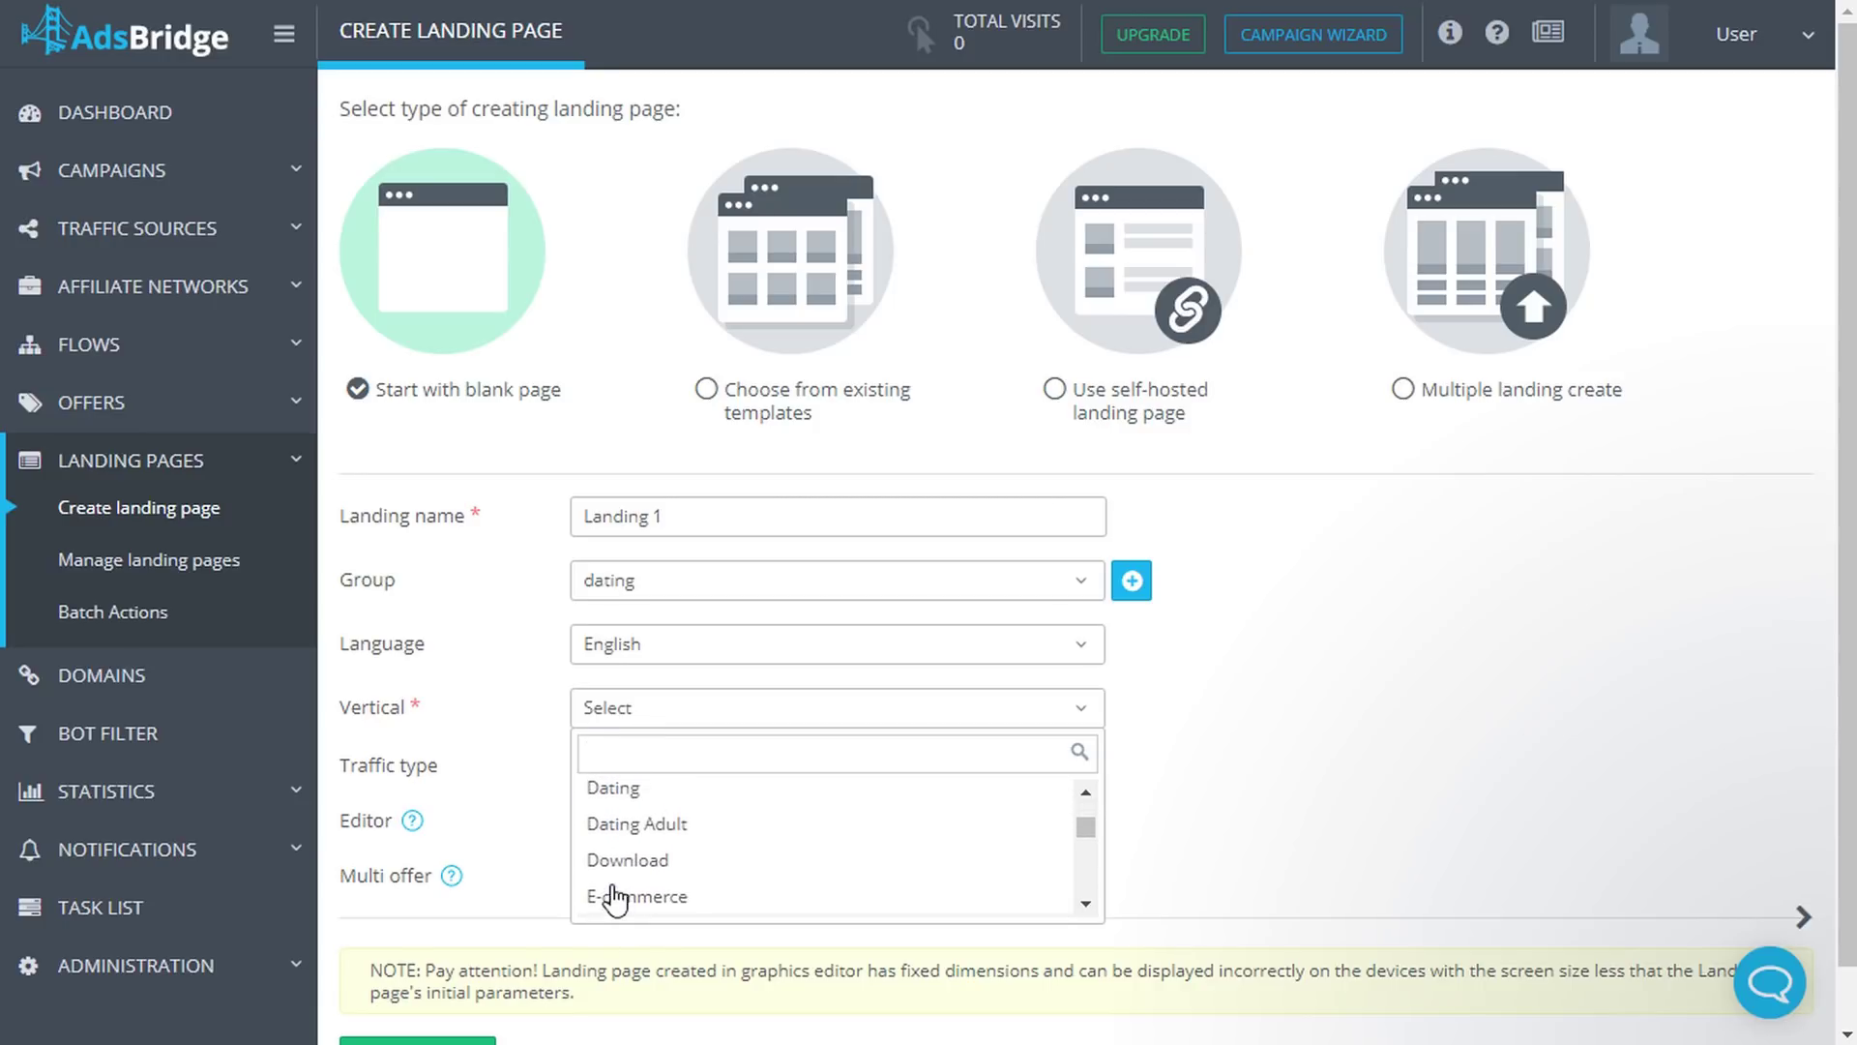
pyautogui.click(617, 793)
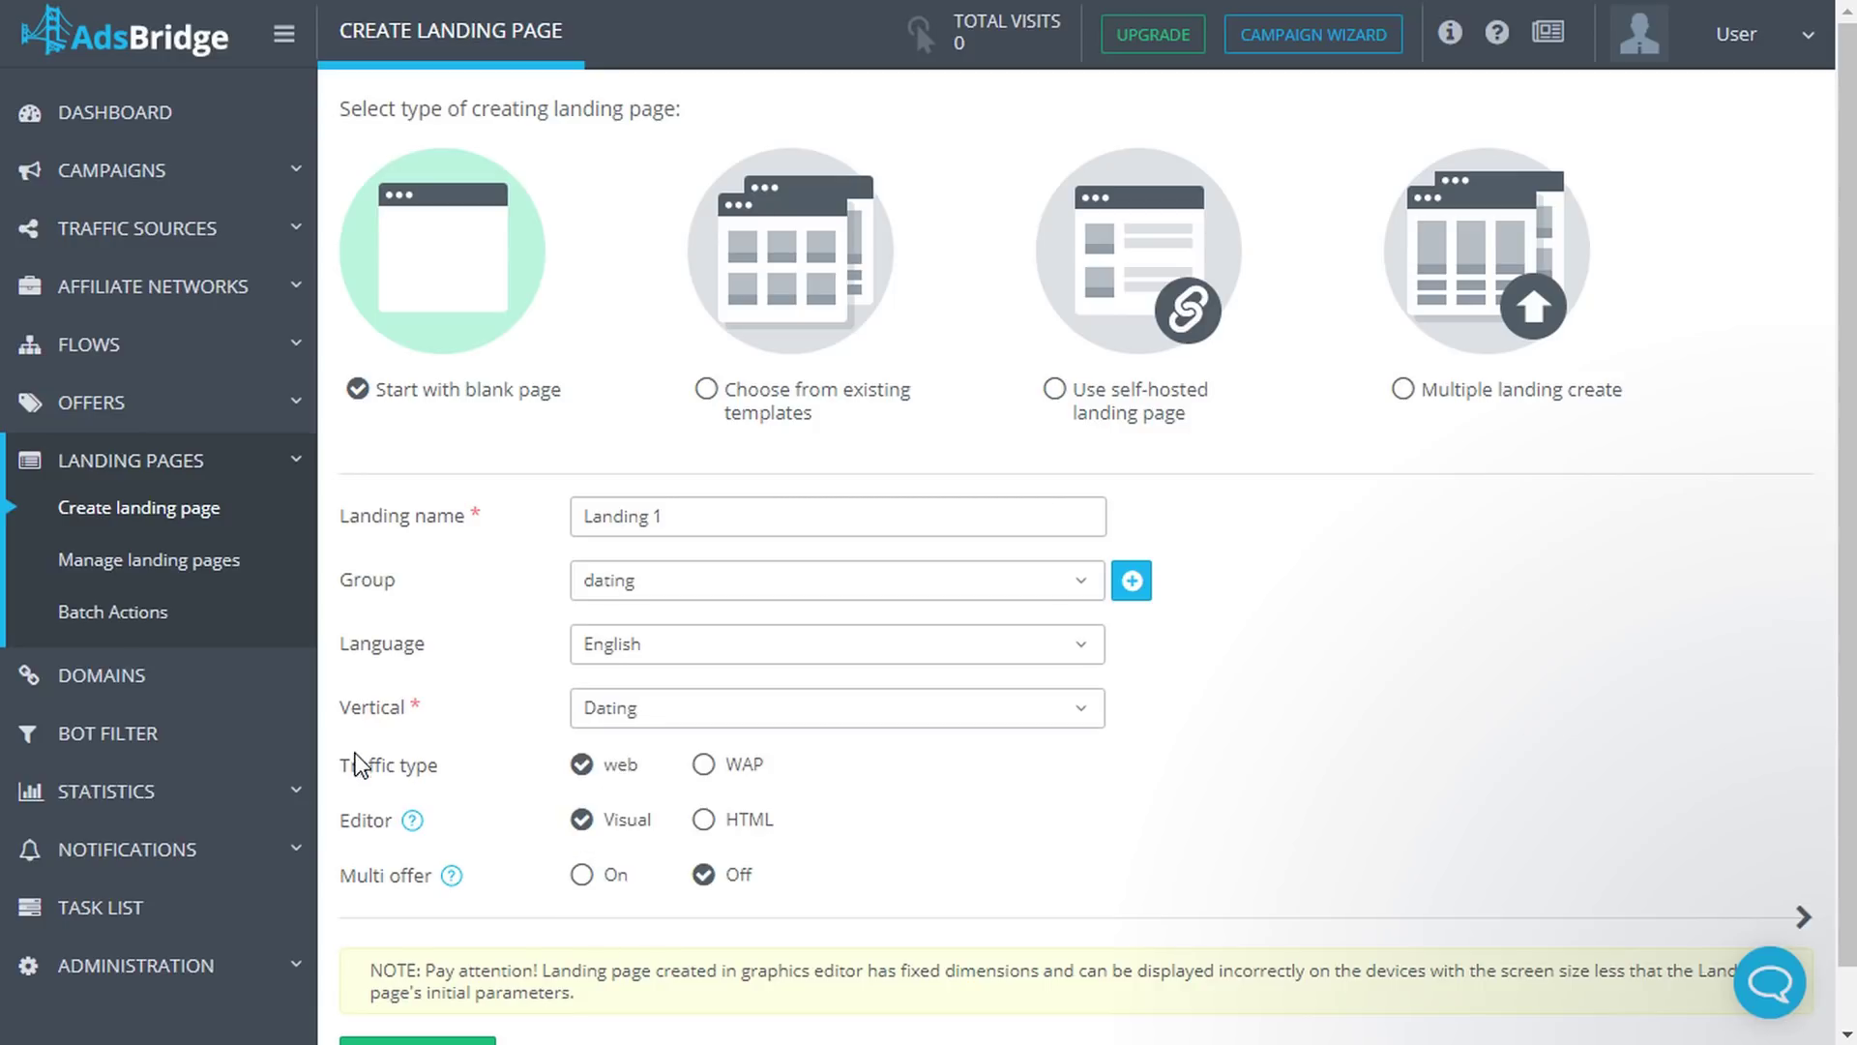
pyautogui.click(706, 766)
# Turn on multi offer and set the number of offers to 5.
pyautogui.click(583, 875)
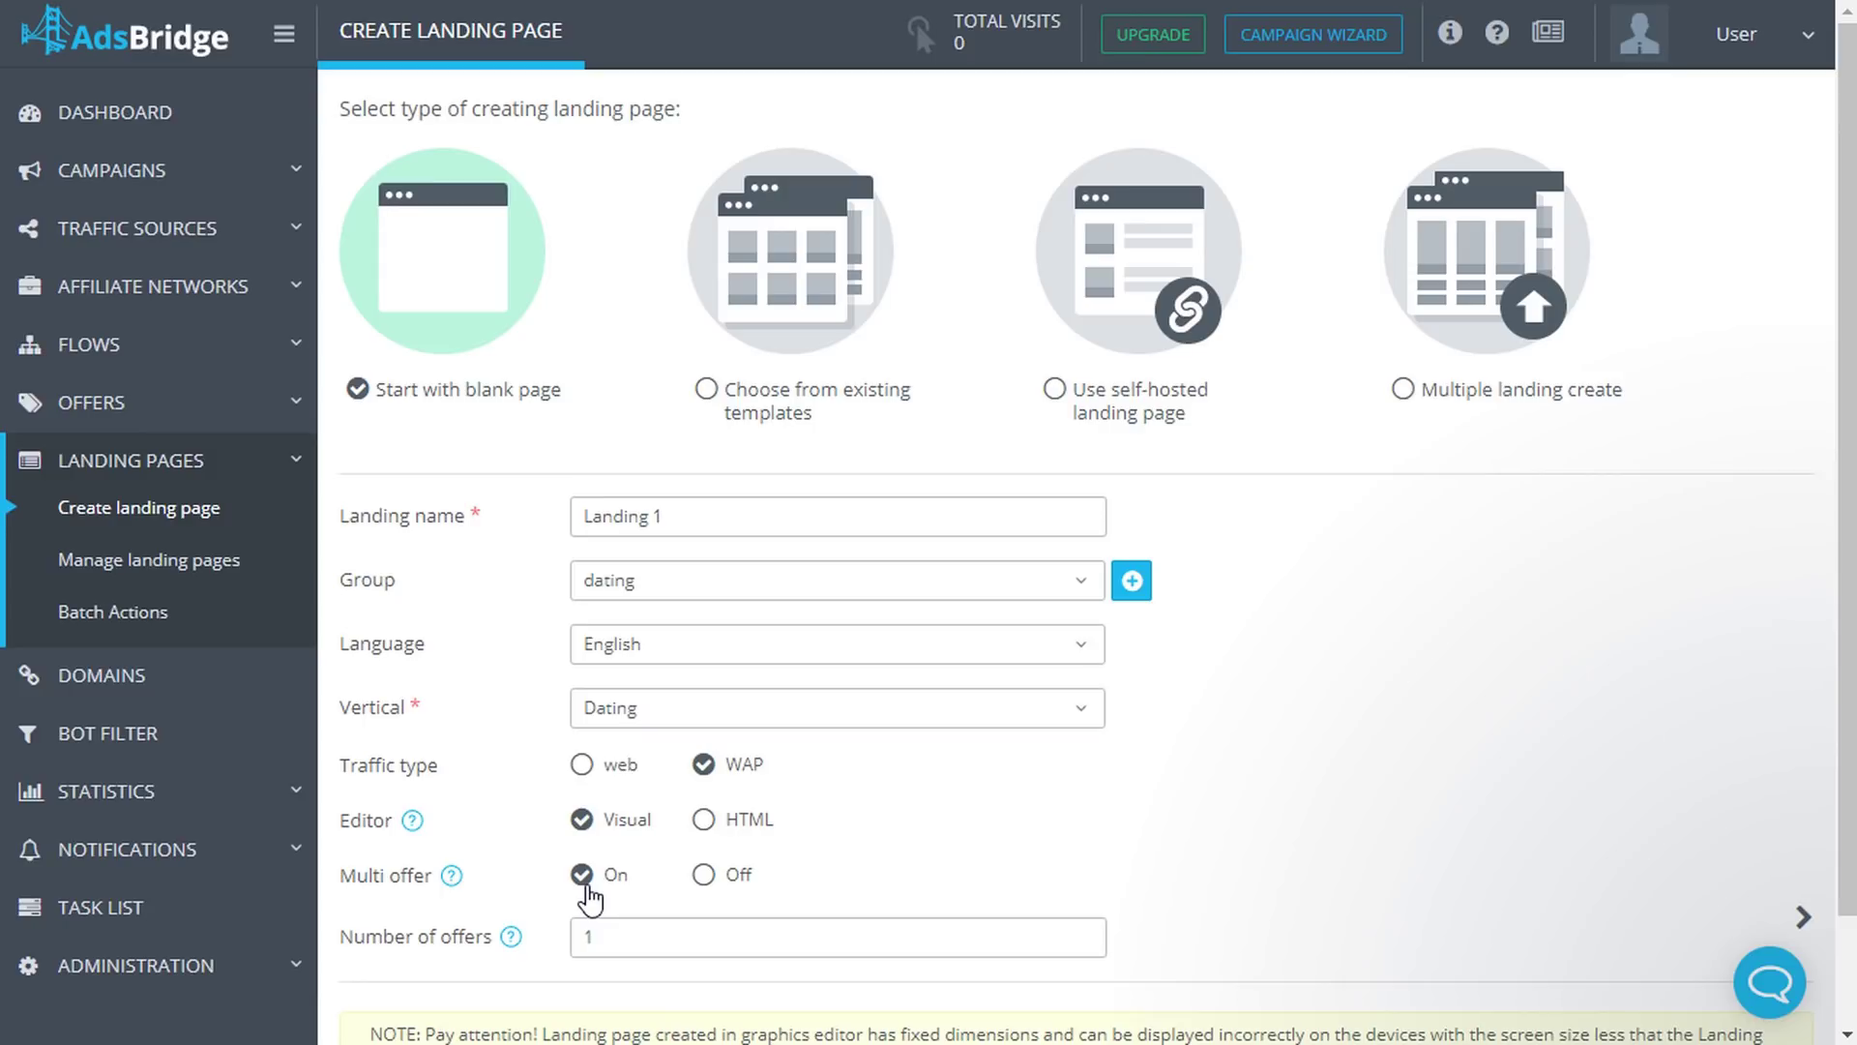
pyautogui.click(613, 945)
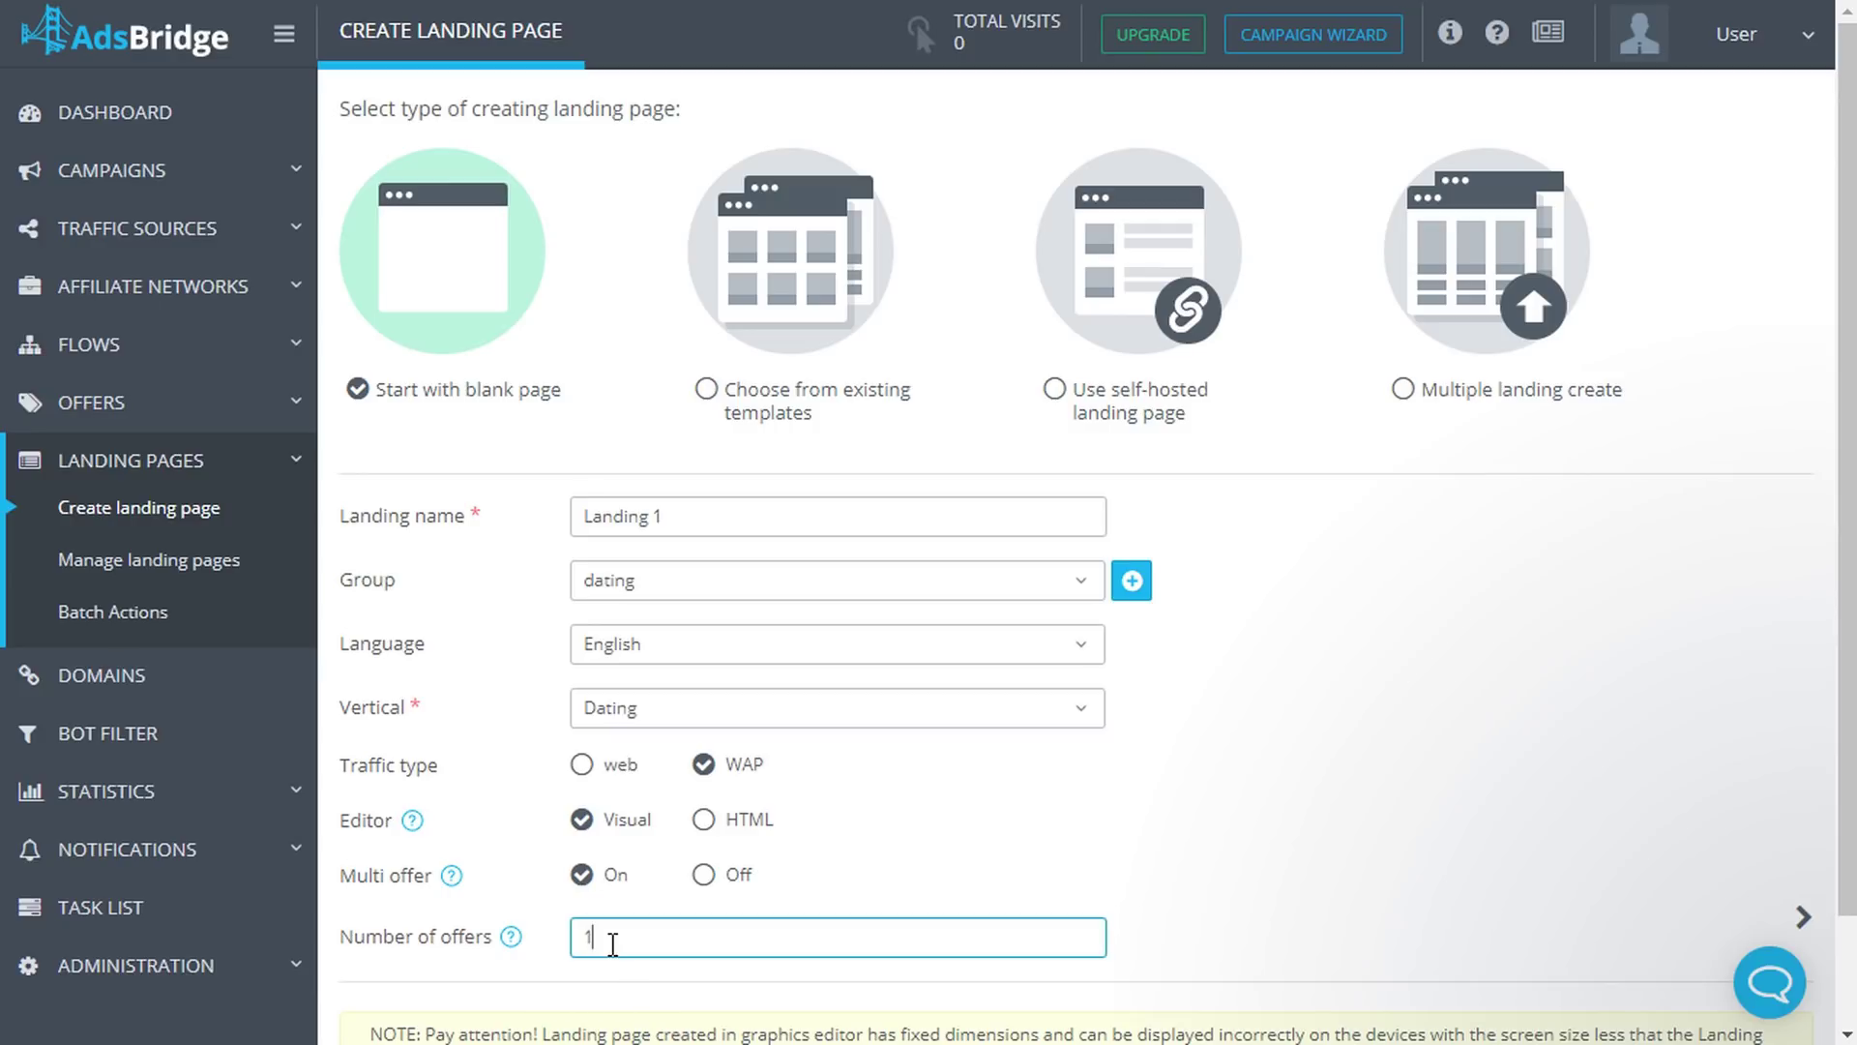
pyautogui.press('BackSpace')
pyautogui.write('5')
pyautogui.scroll(-2, 613, 944)
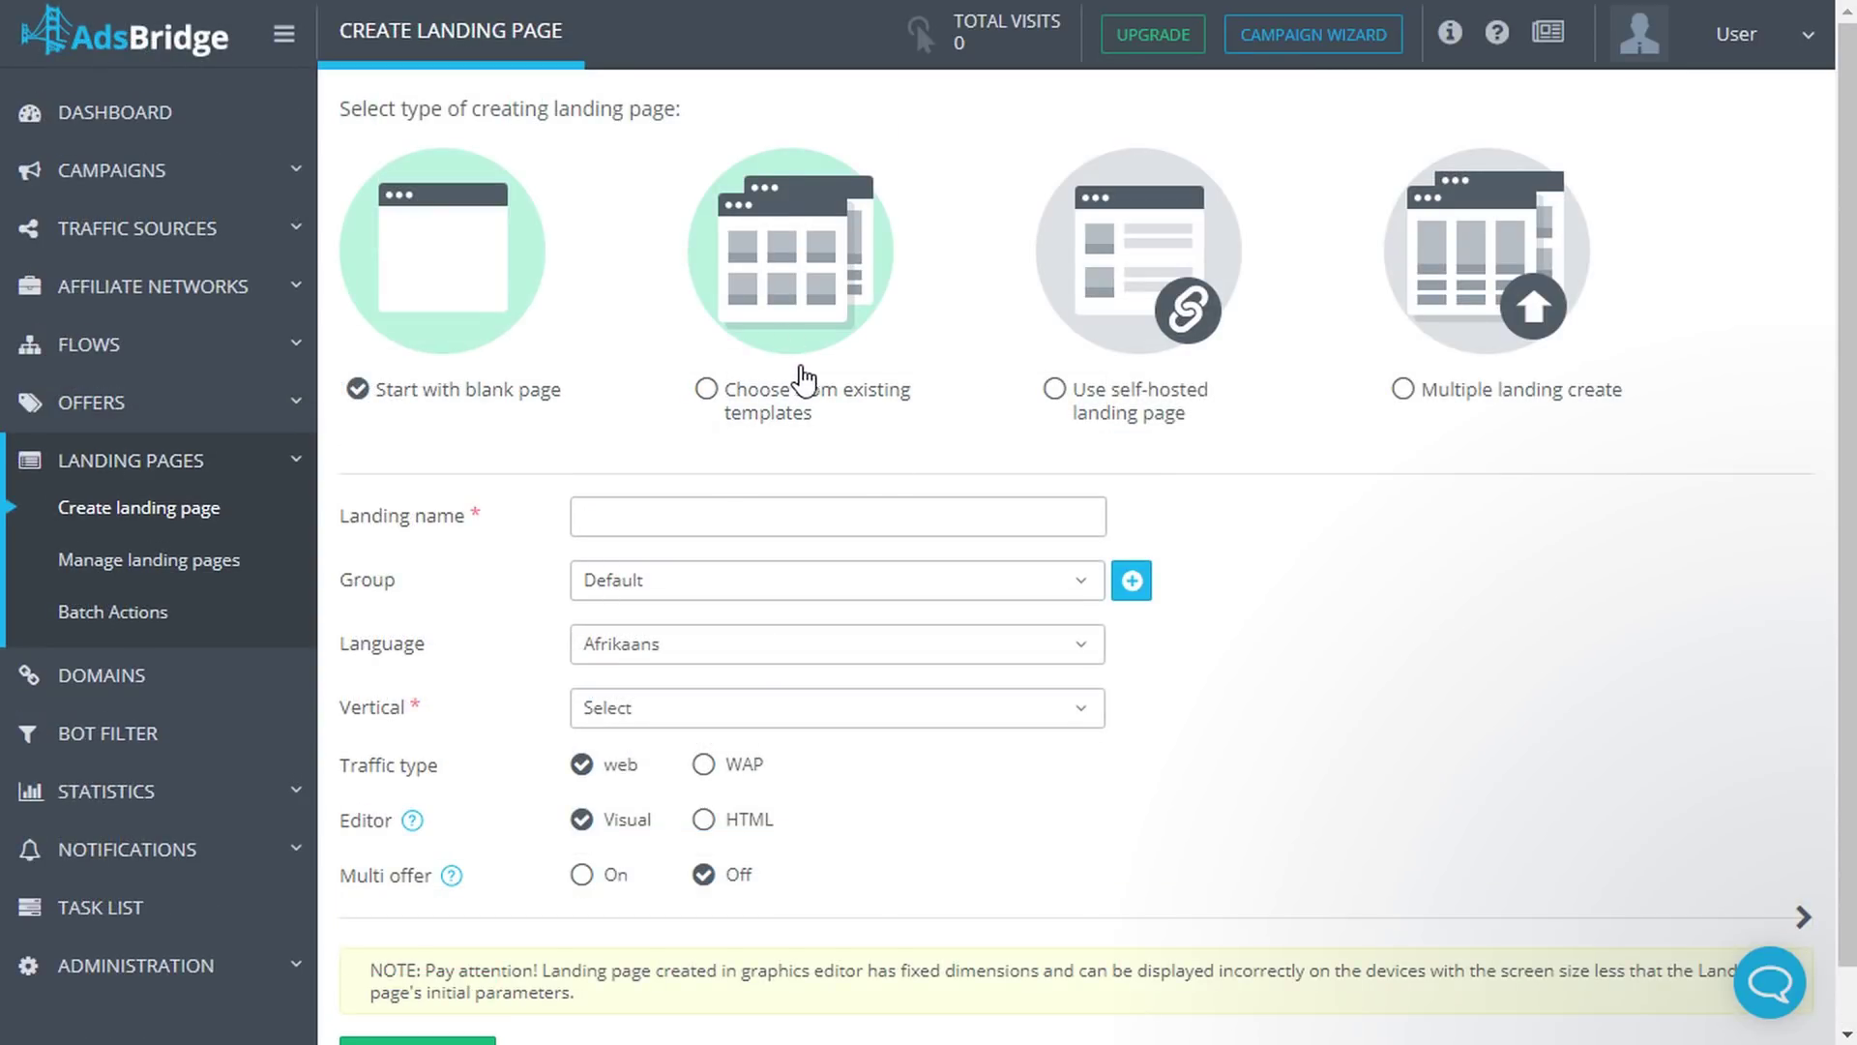
# Switch to existing templates and name the page 'Landing' in the dating group.
pyautogui.click(758, 393)
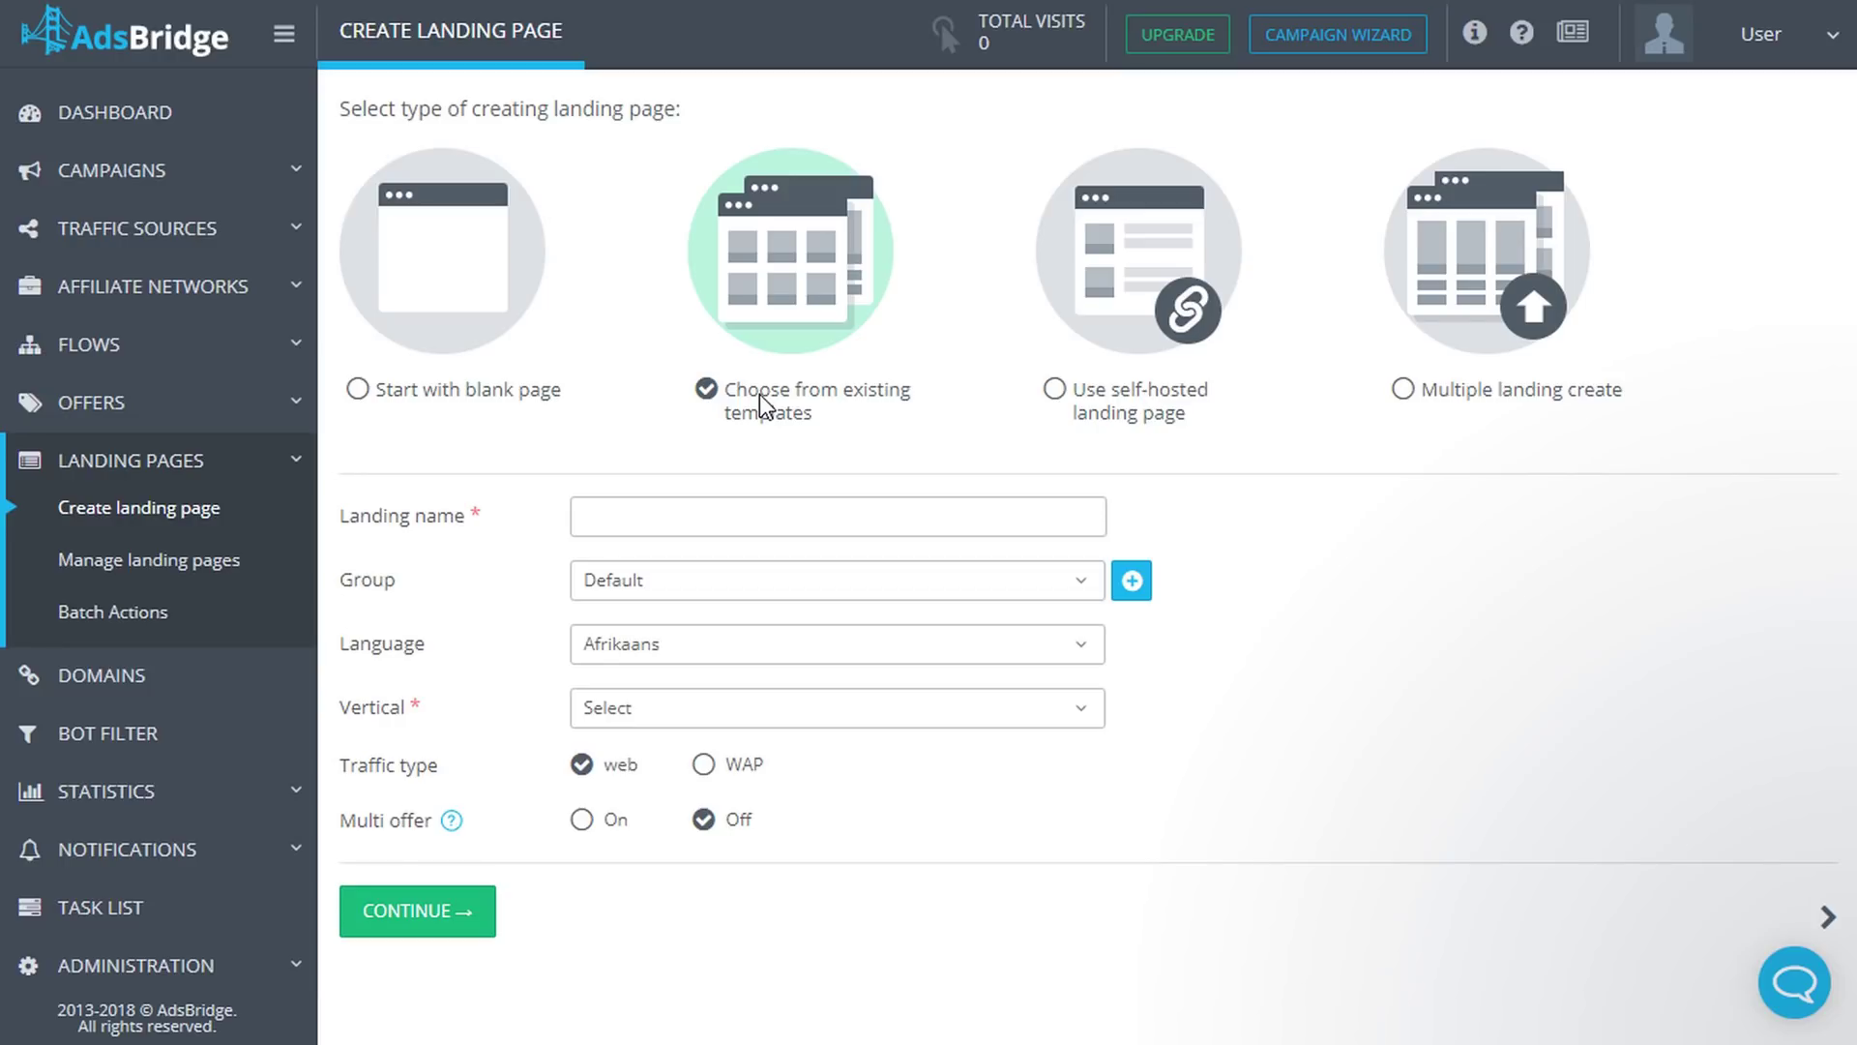
pyautogui.click(759, 514)
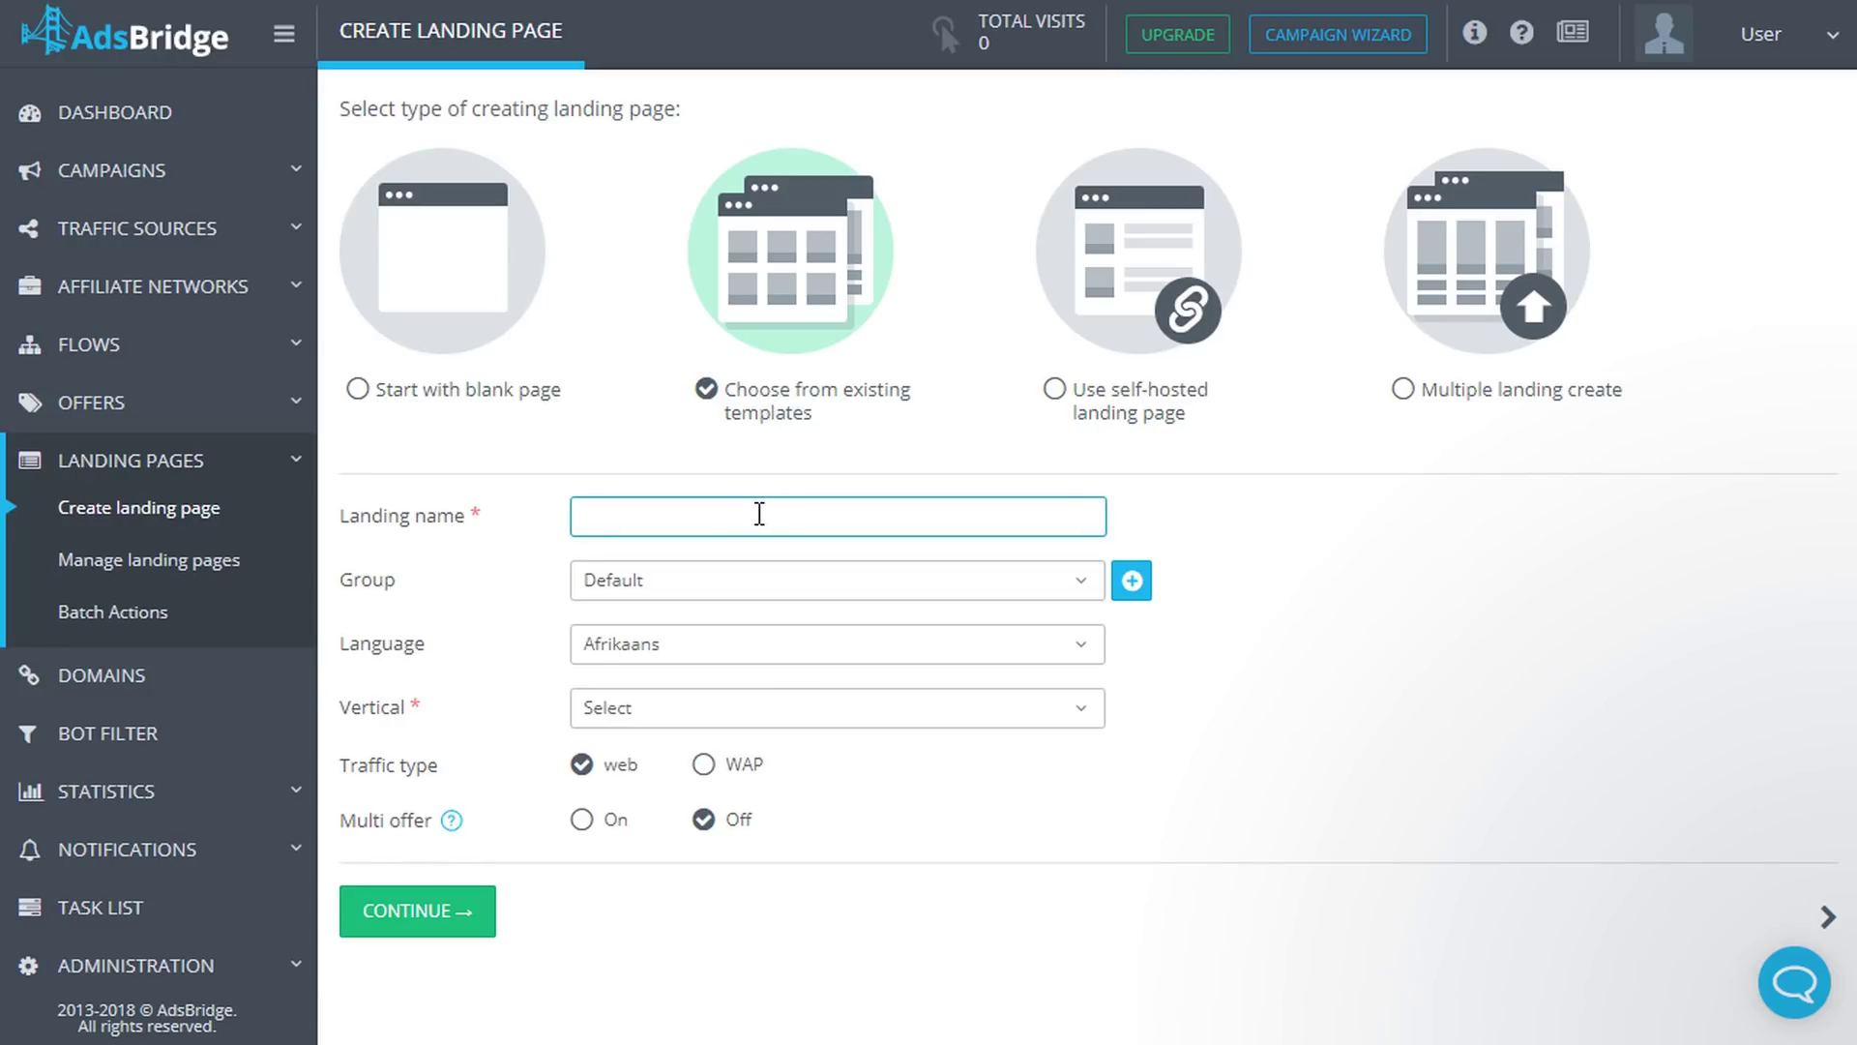
pyautogui.write('Landing')
pyautogui.click(692, 583)
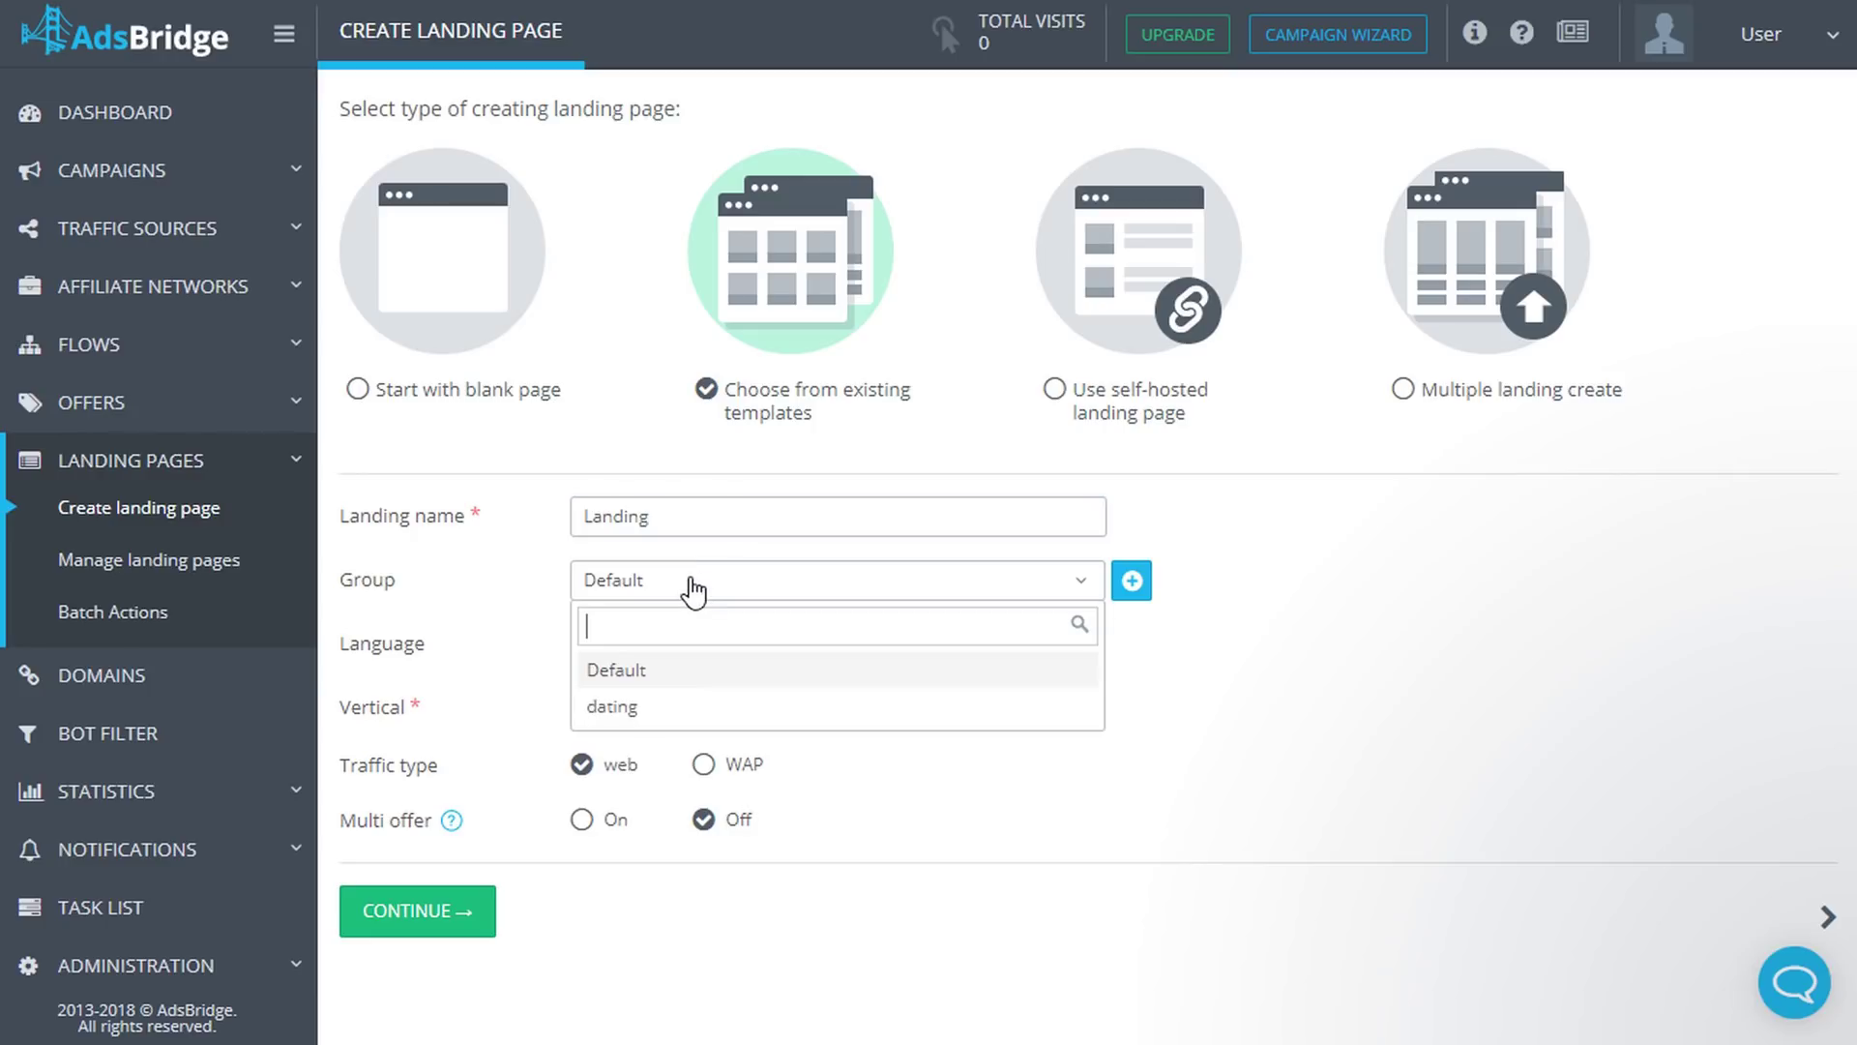
pyautogui.click(685, 710)
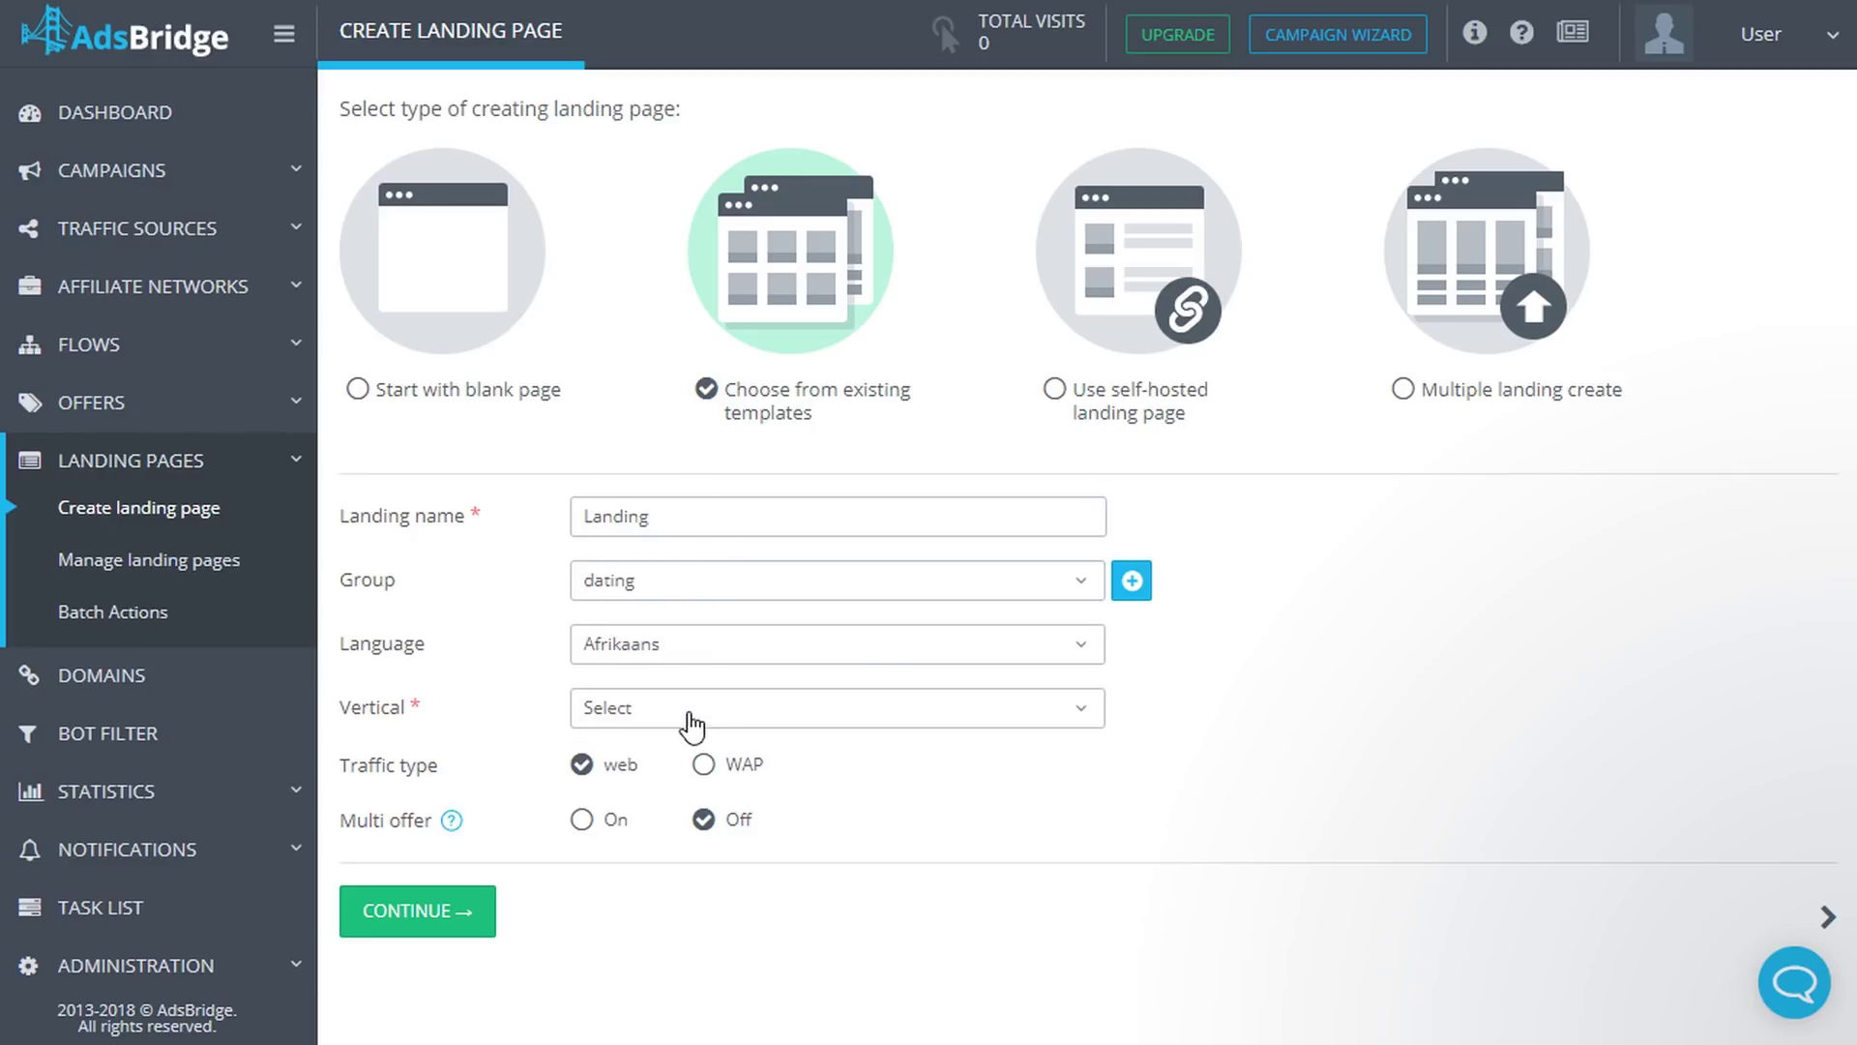
# Set language to English, vertical to Dating, and traffic type to WAP.
pyautogui.click(703, 666)
pyautogui.write('e')
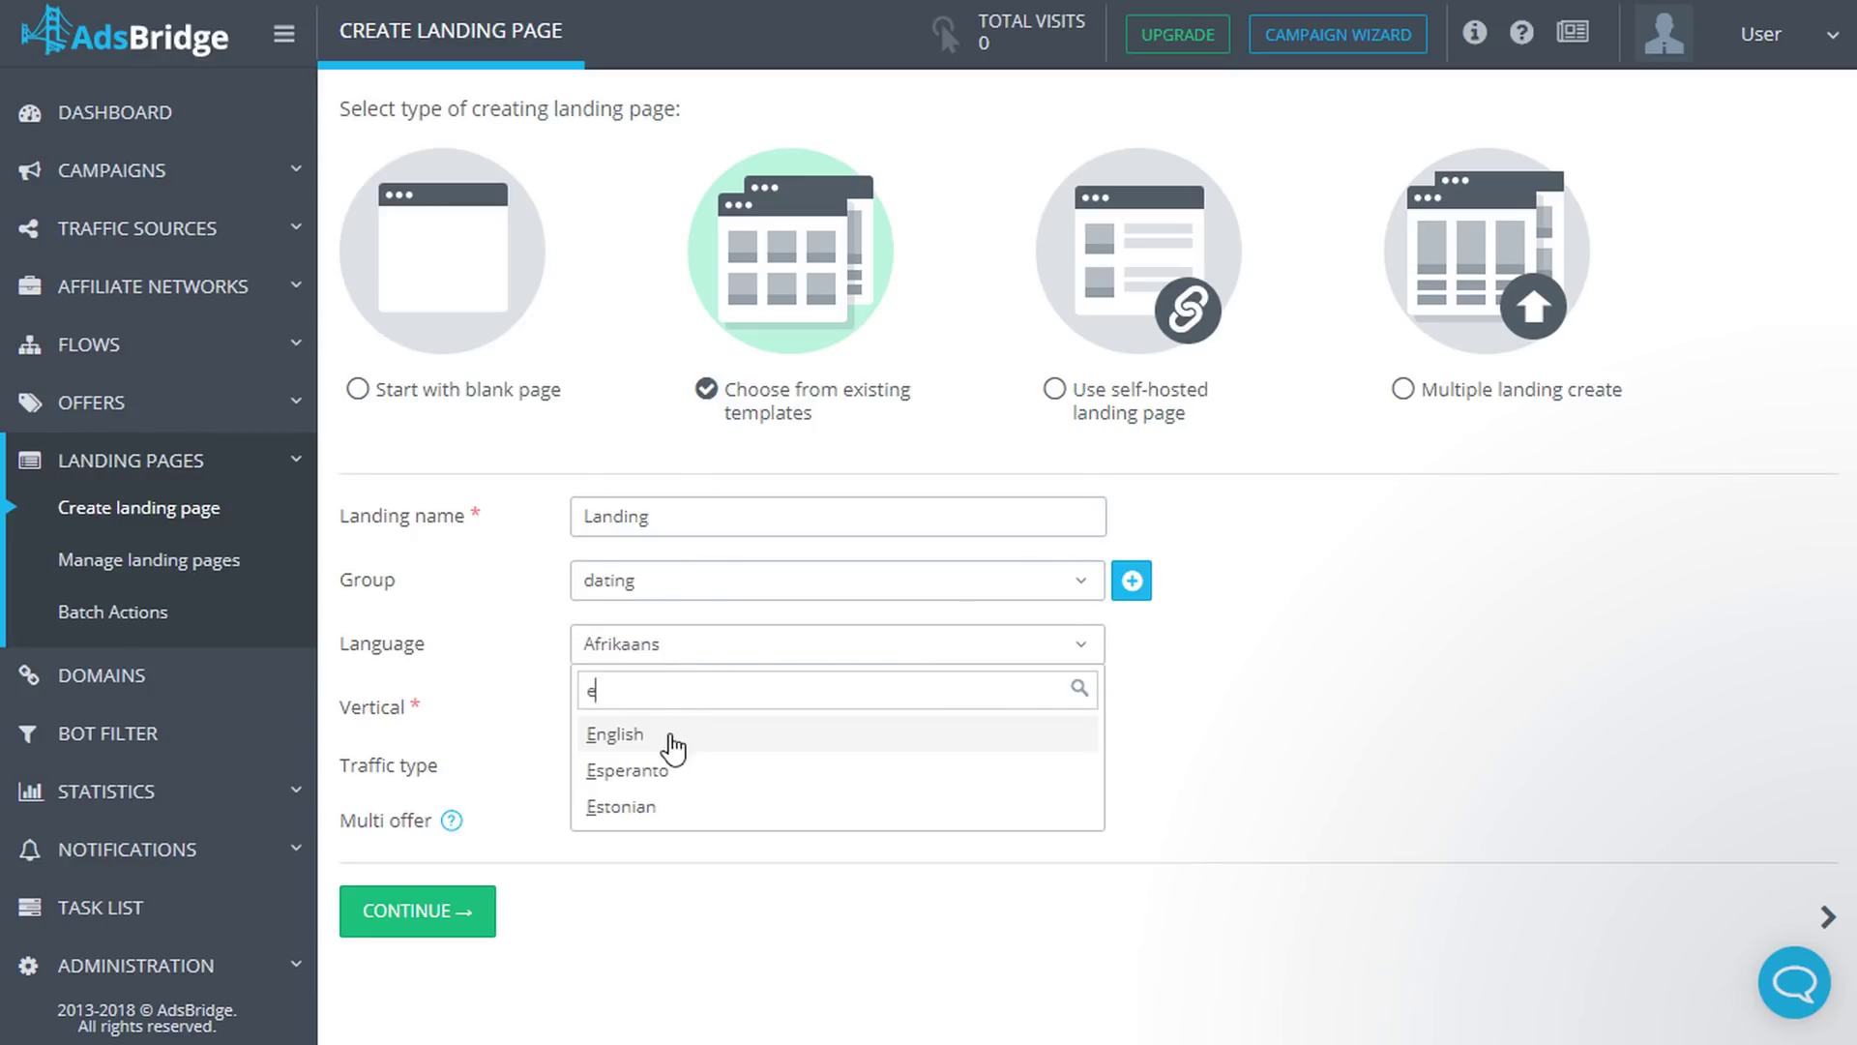
pyautogui.click(673, 745)
pyautogui.click(622, 714)
pyautogui.write('d')
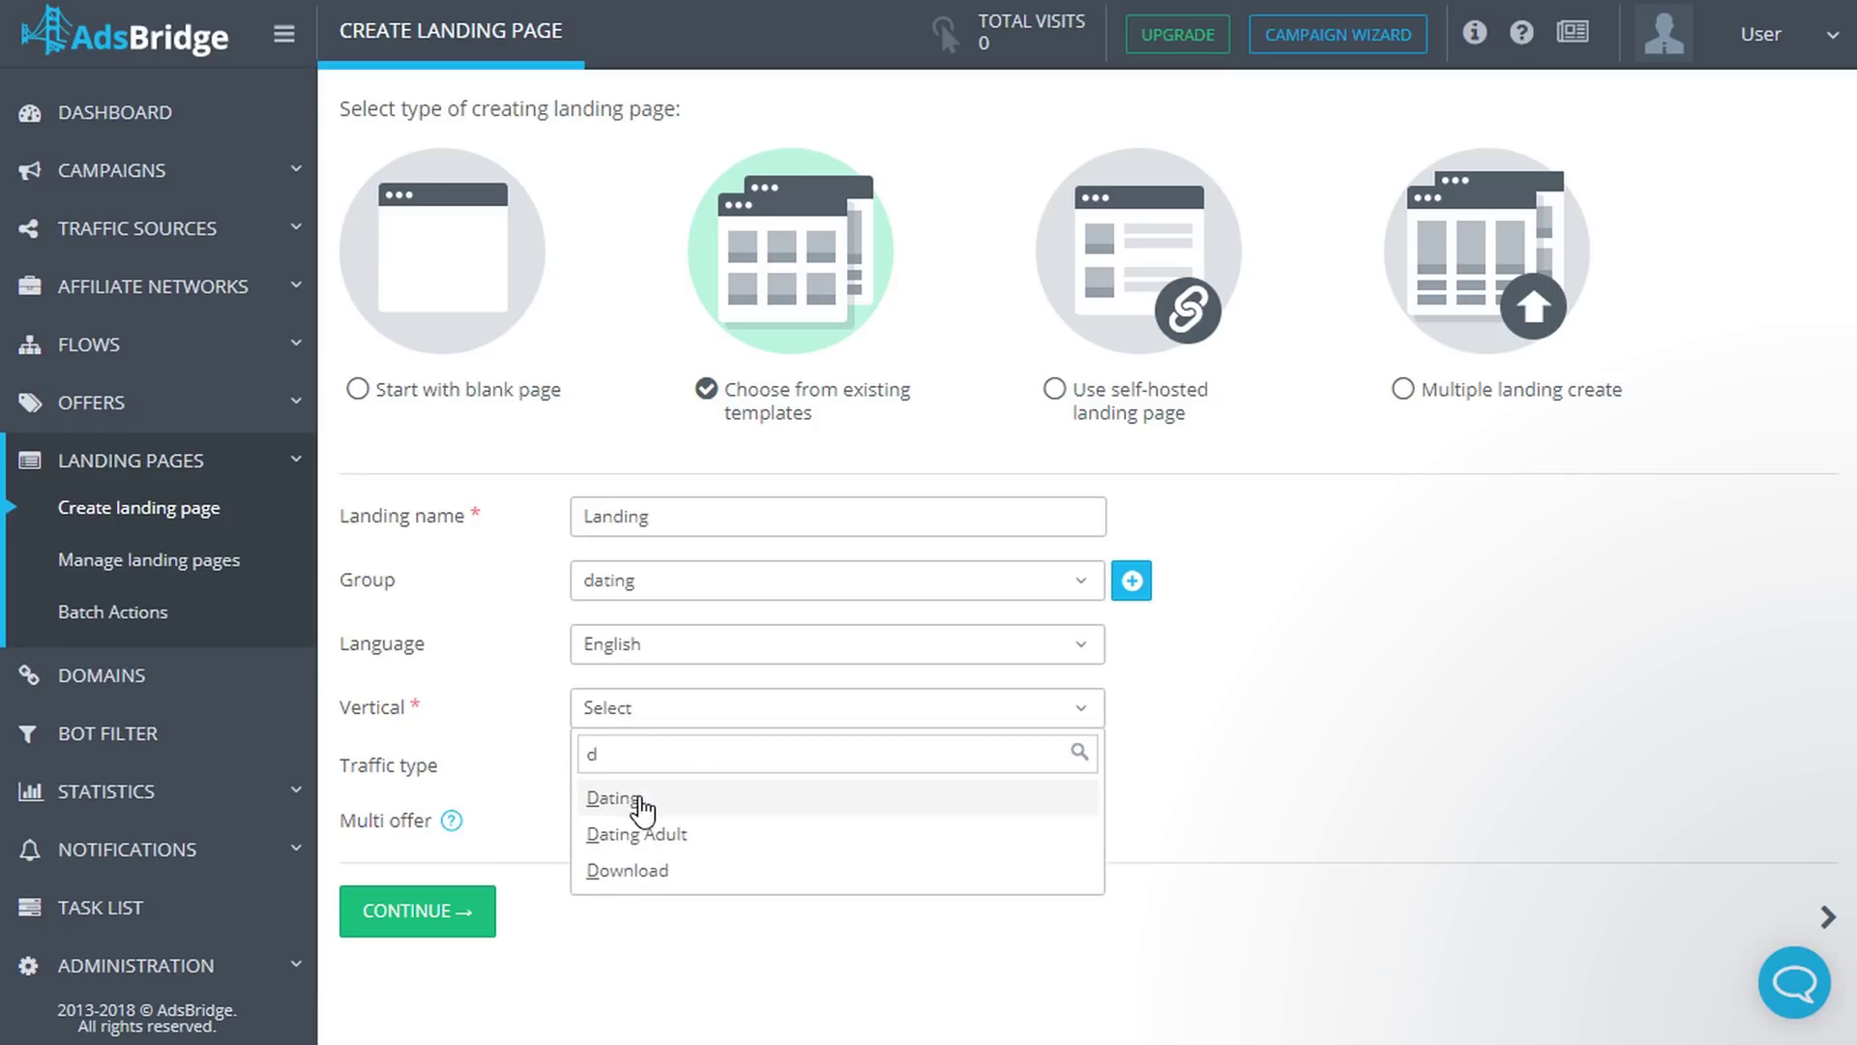
pyautogui.click(640, 801)
pyautogui.click(705, 766)
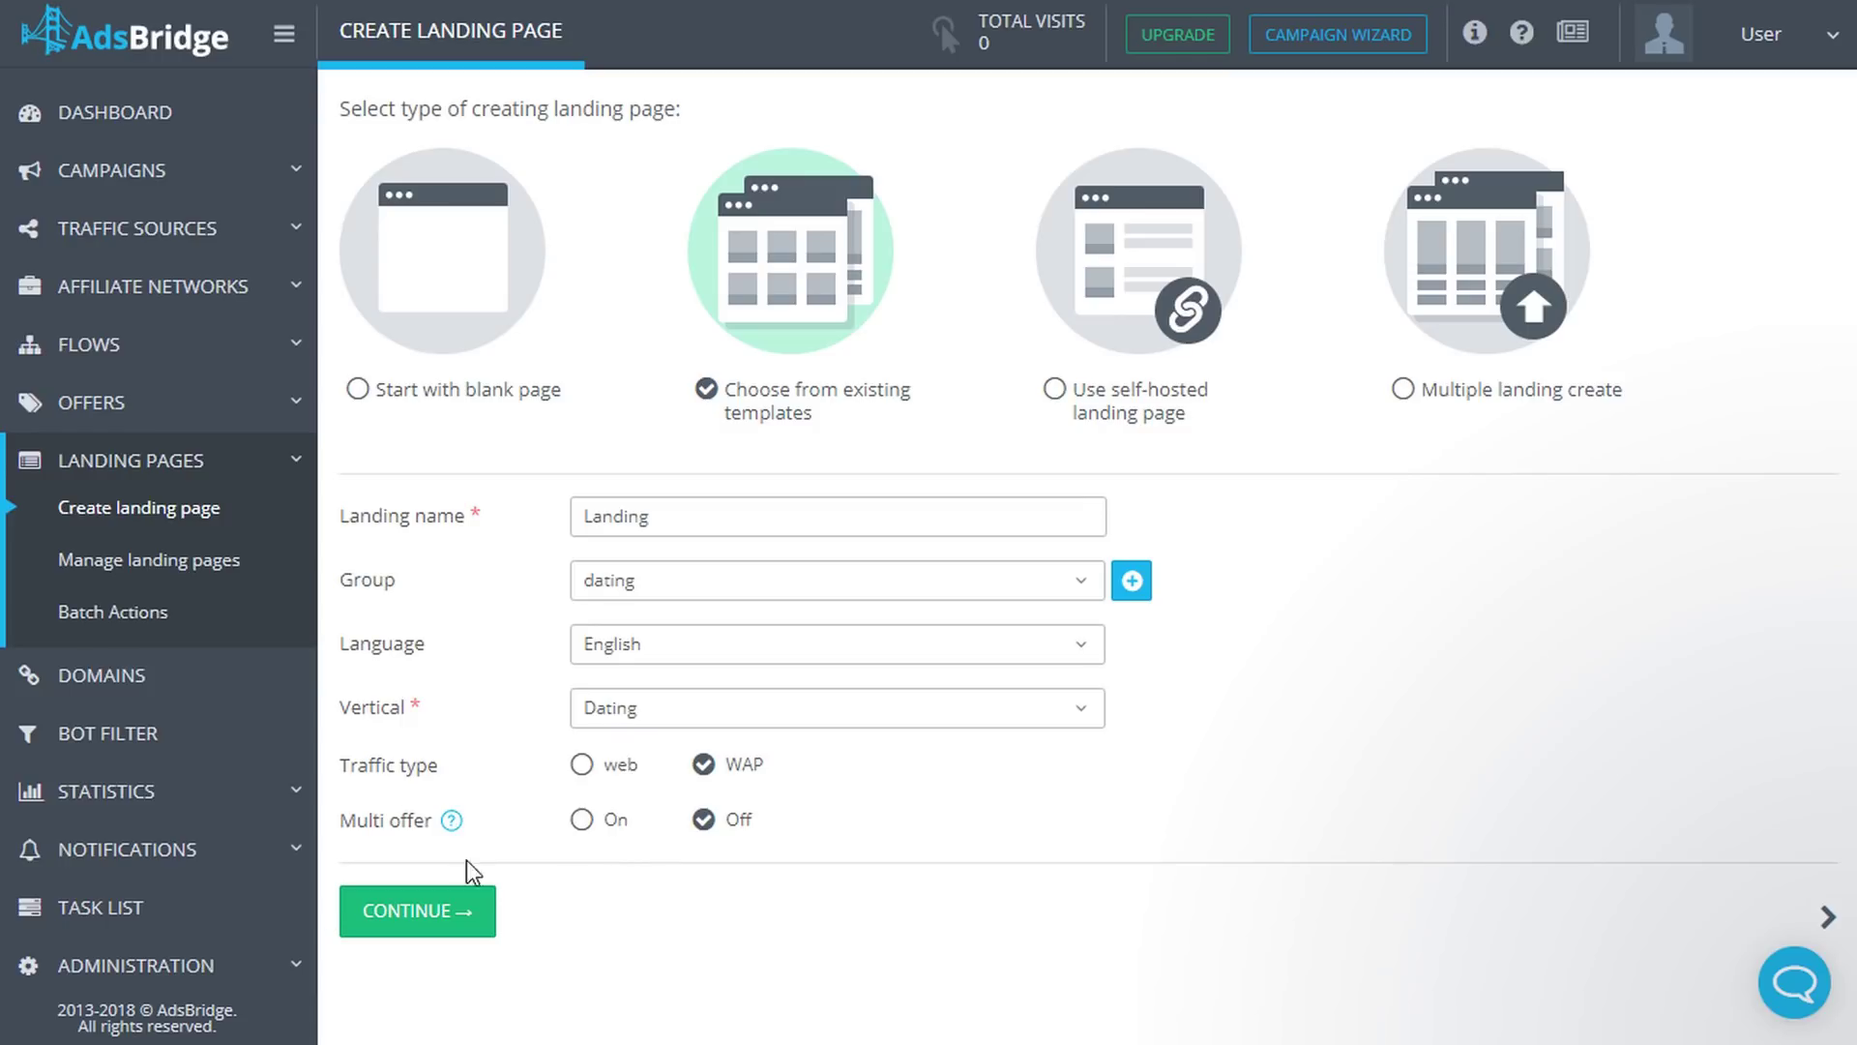
# Continue and browse the template gallery below the form.
pyautogui.click(425, 911)
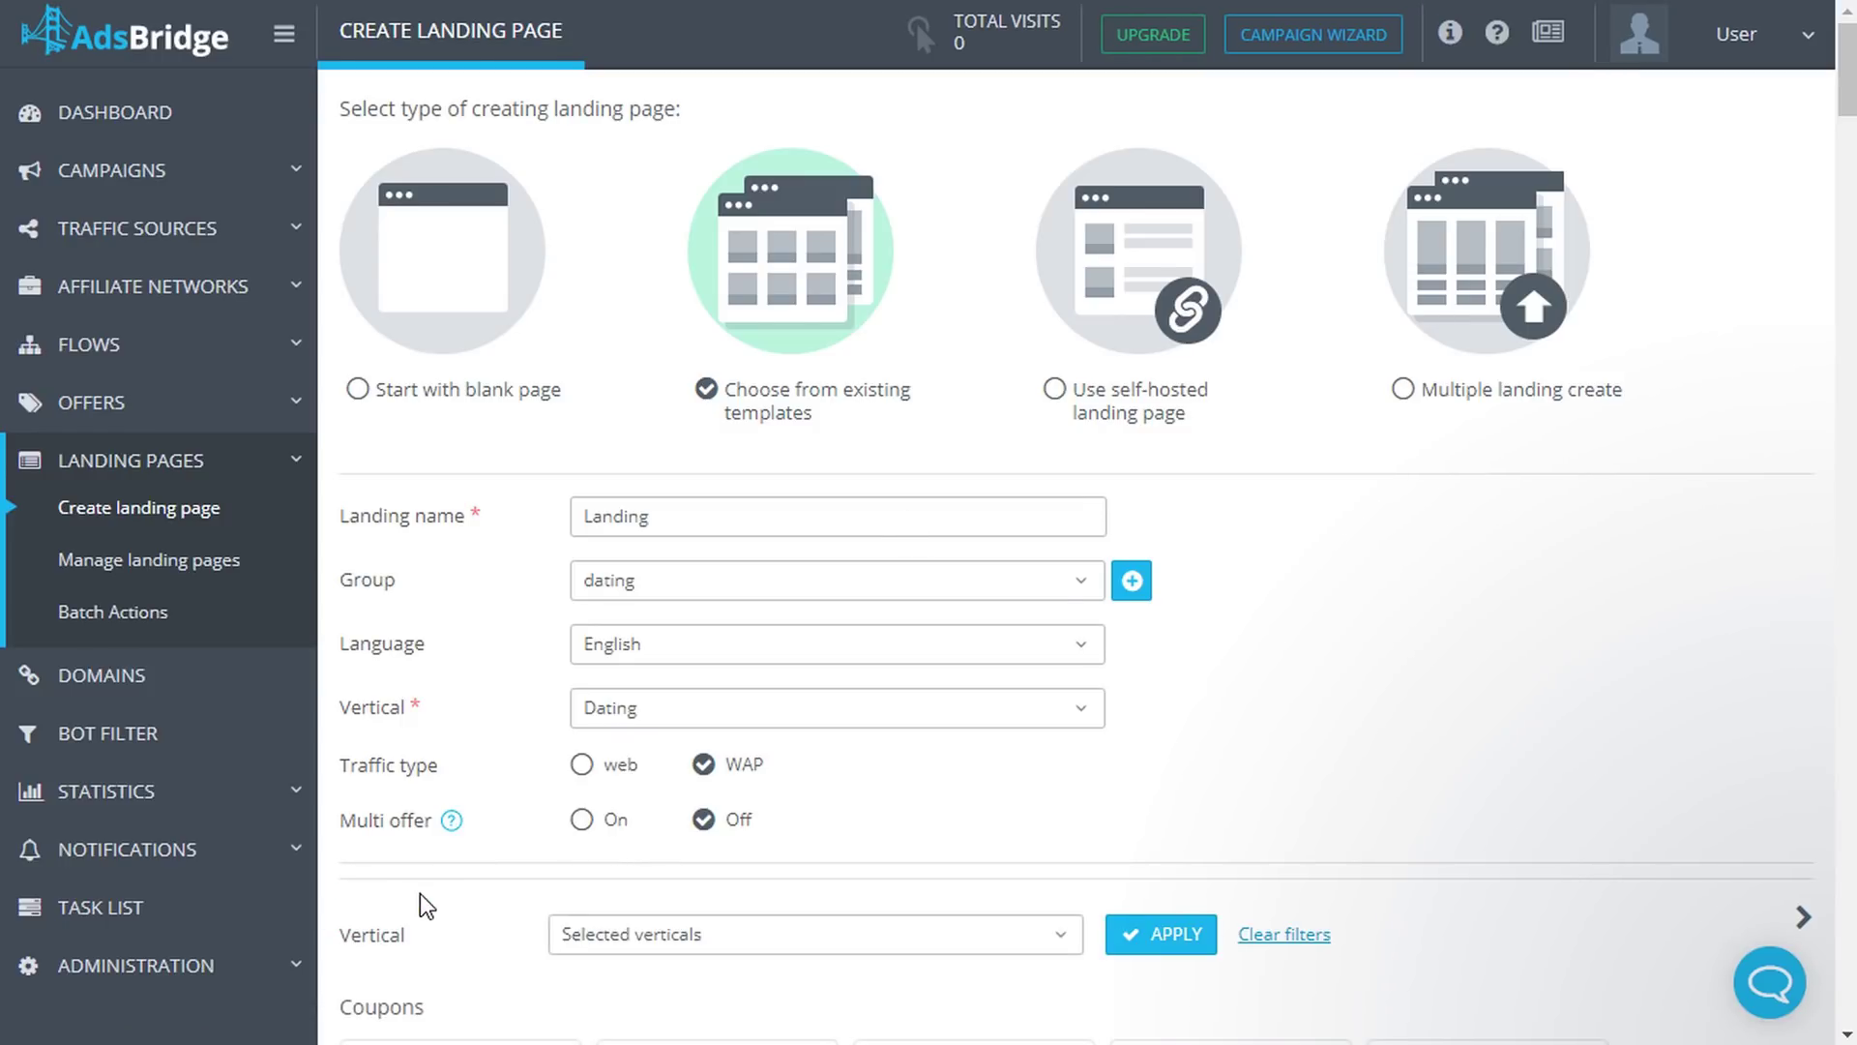
pyautogui.scroll(-1, 426, 904)
pyautogui.scroll(-6, 420, 892)
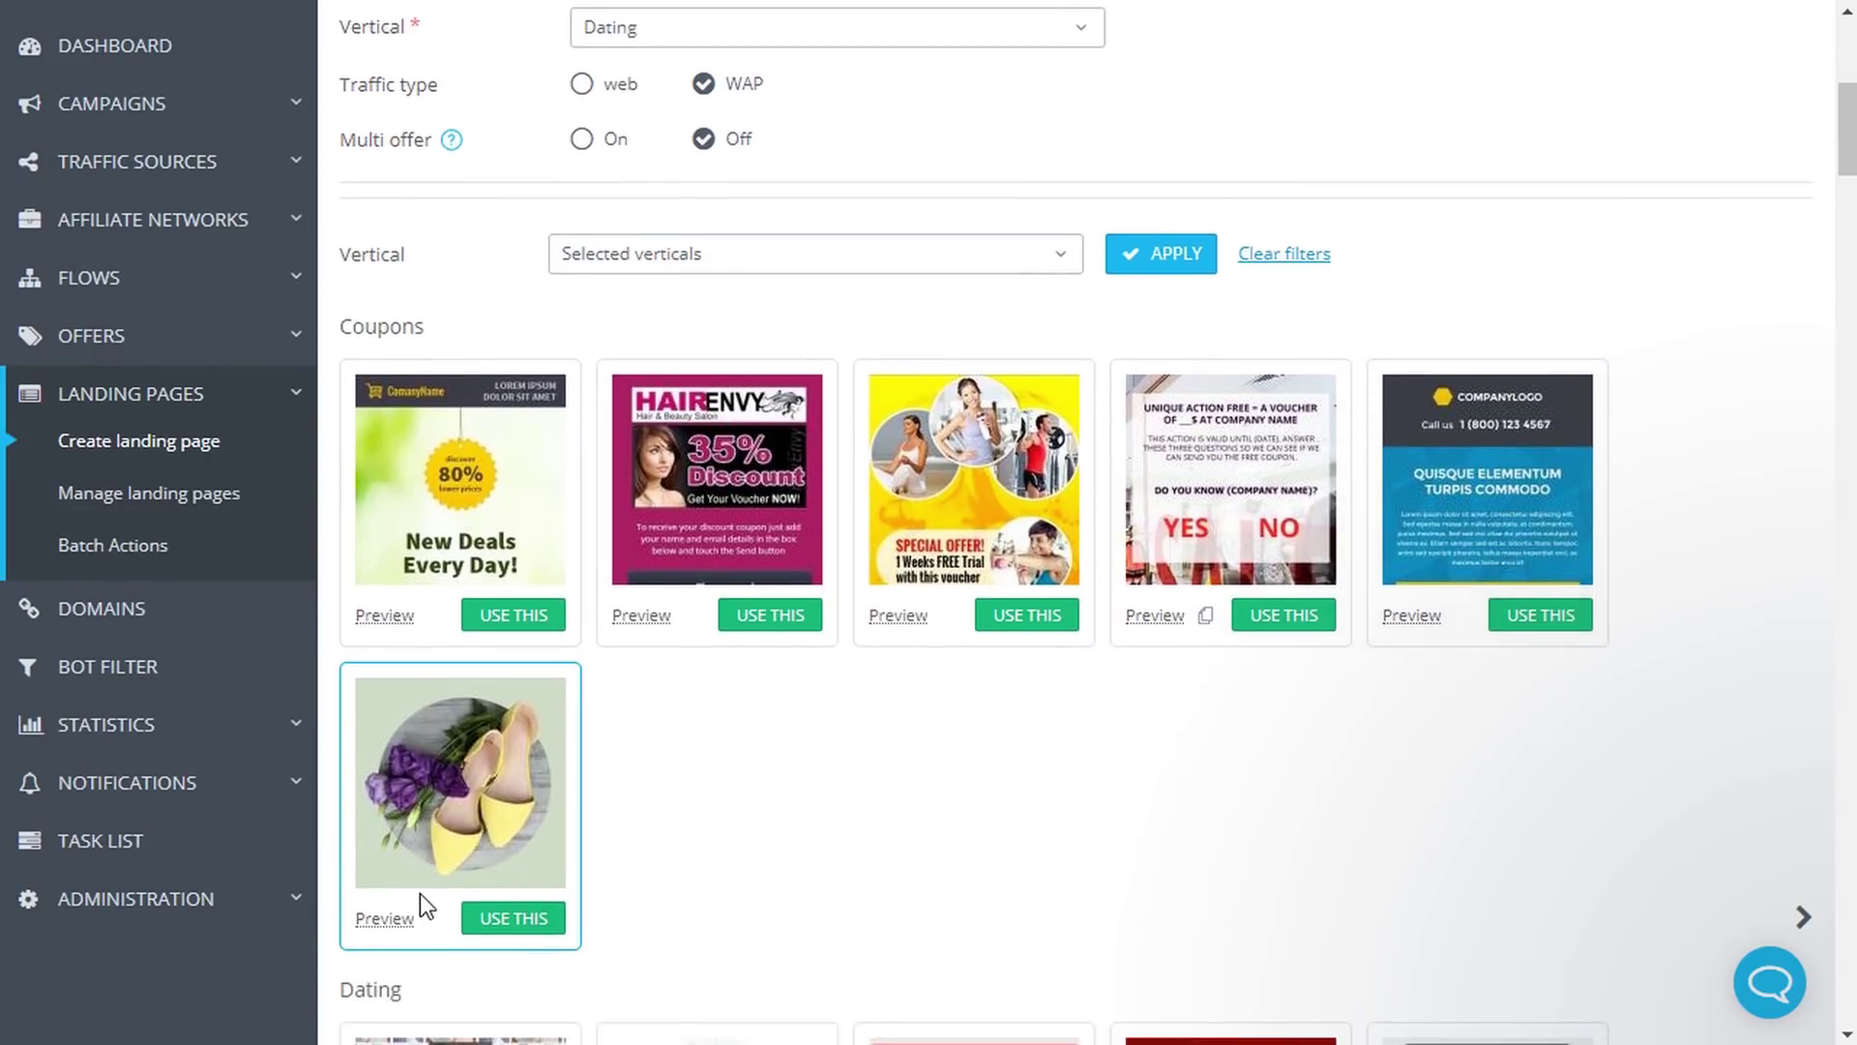
pyautogui.scroll(-10, 420, 892)
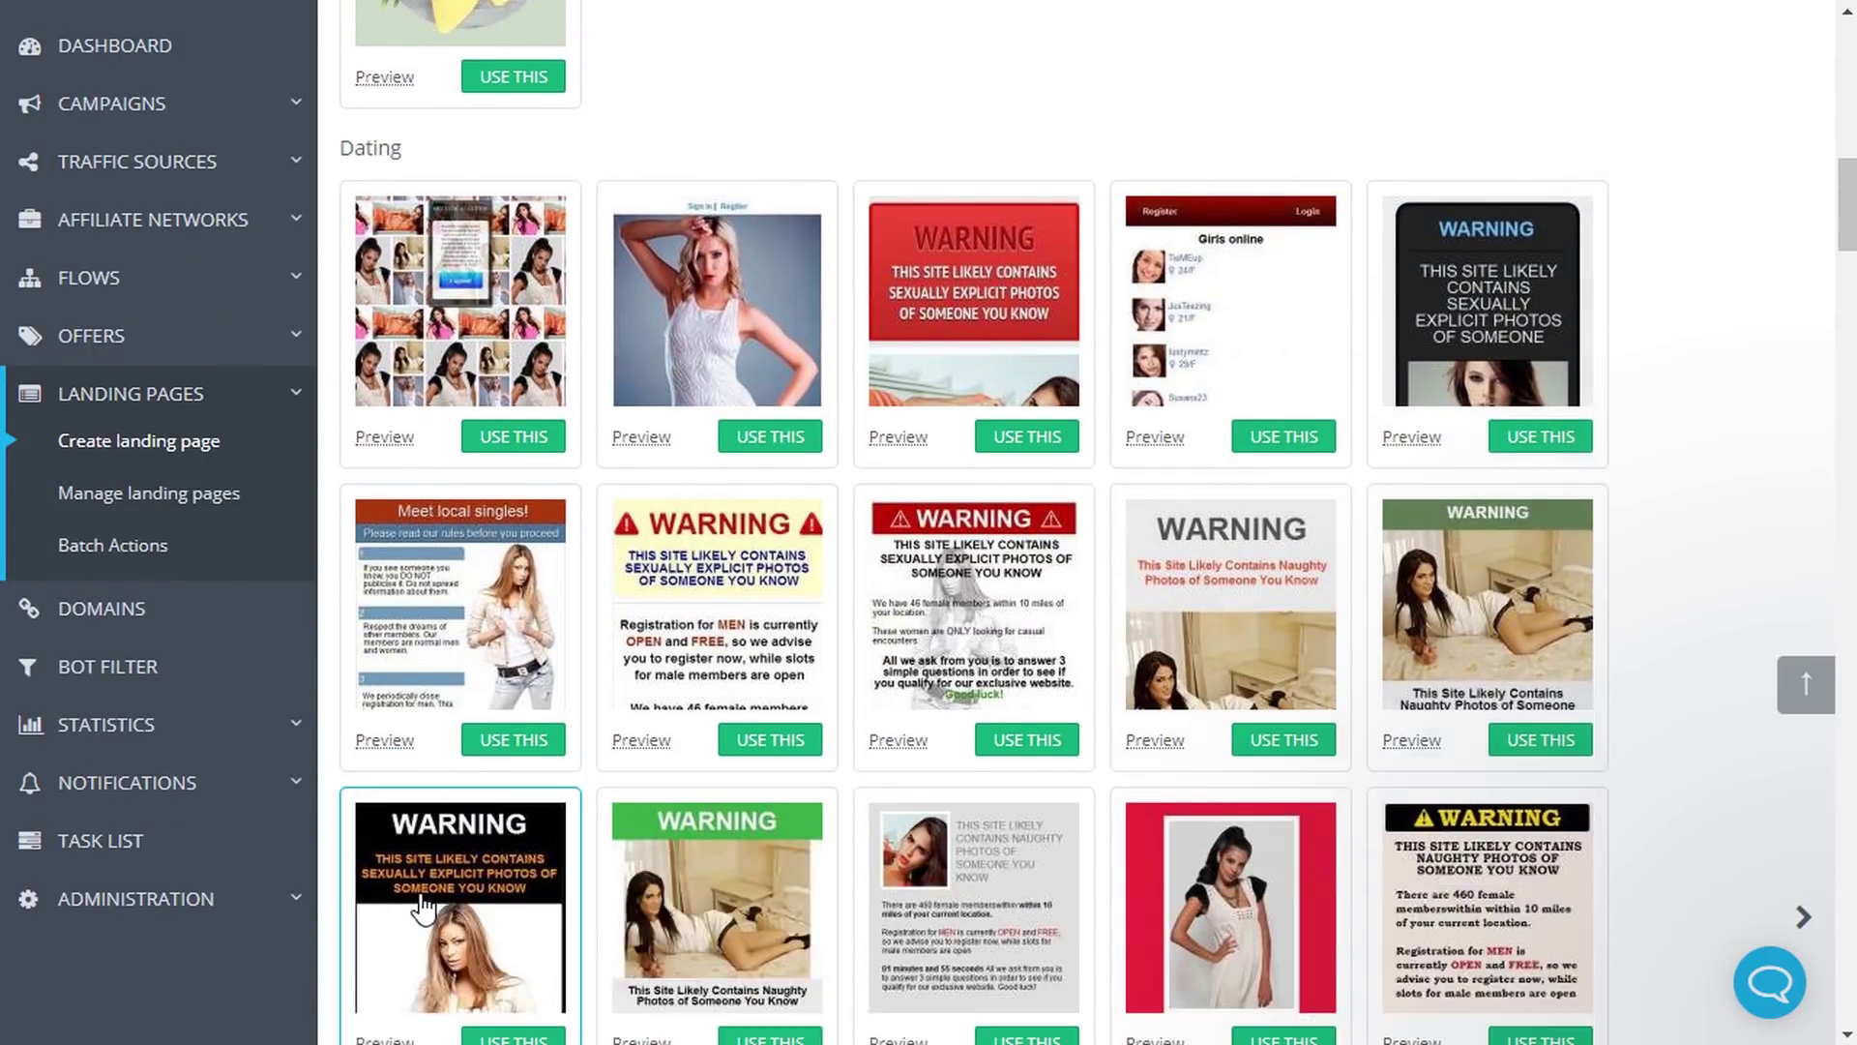
pyautogui.scroll(18, 420, 892)
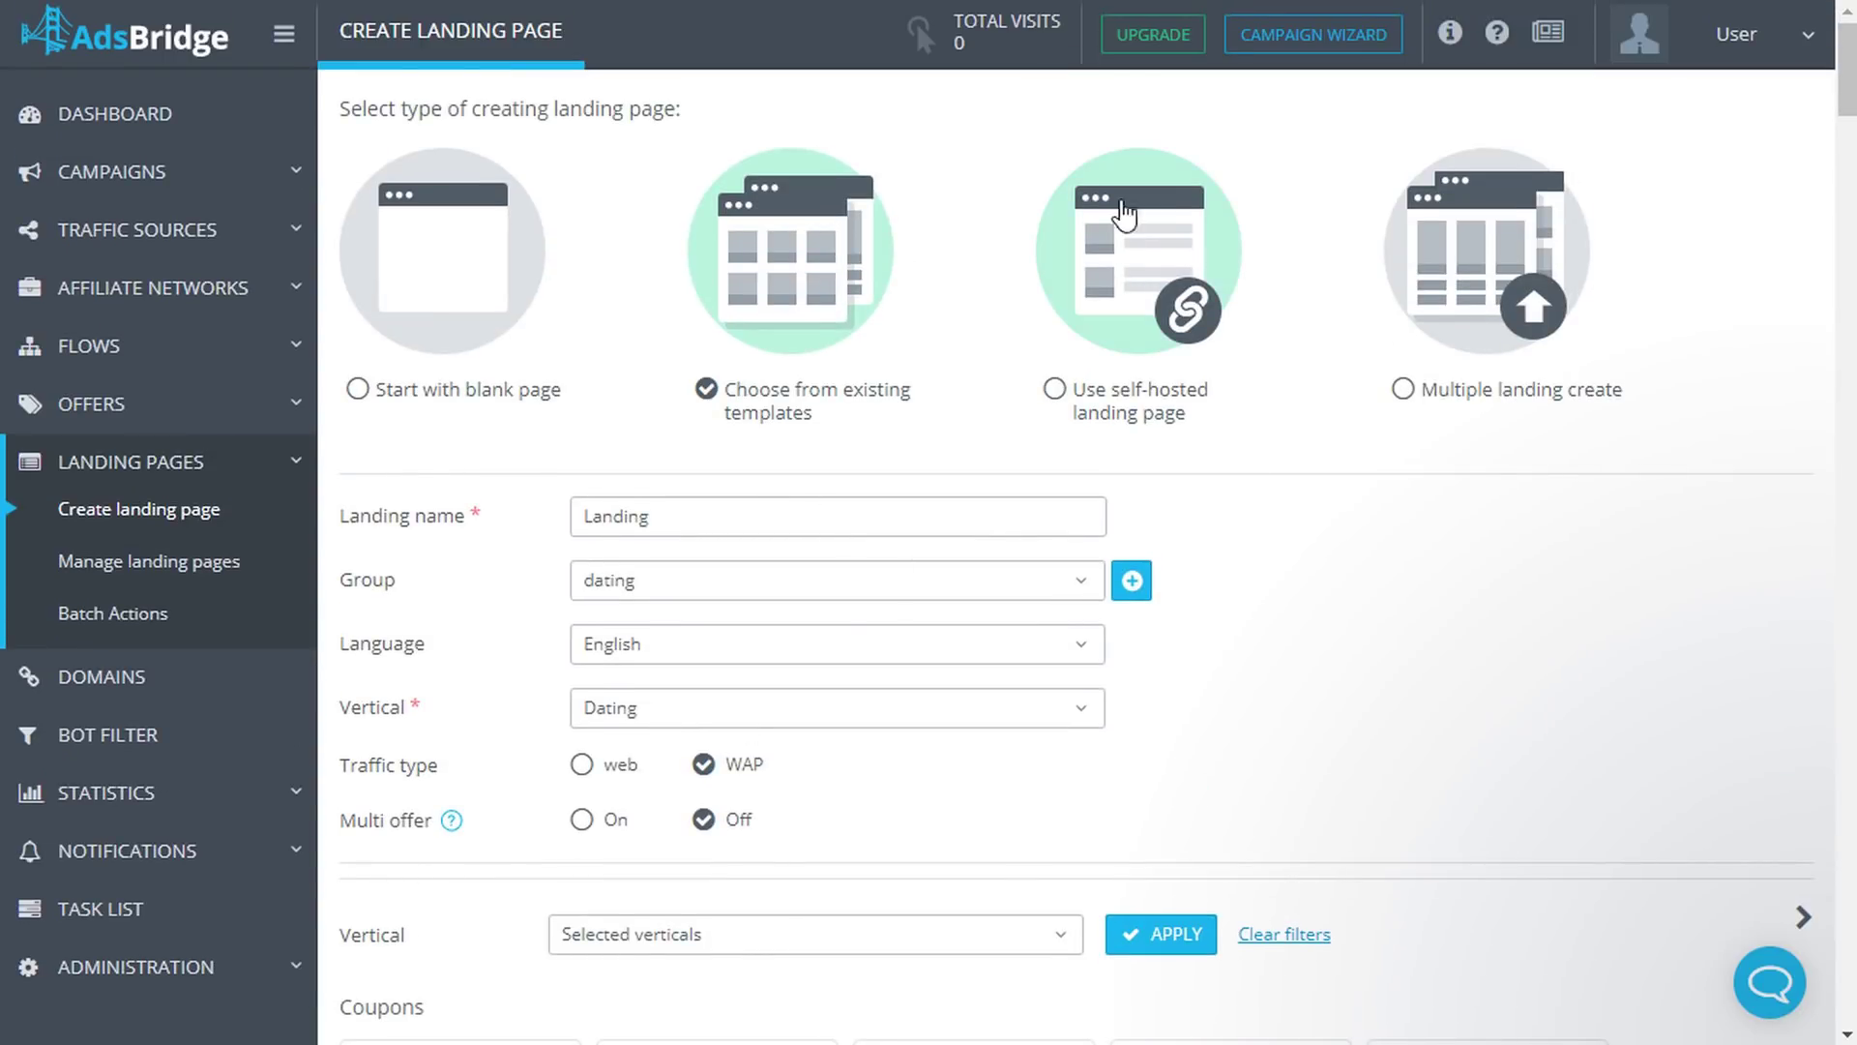
# Switch to a self-hosted landing page and review the URL and call-to-action code fields.
pyautogui.click(1092, 425)
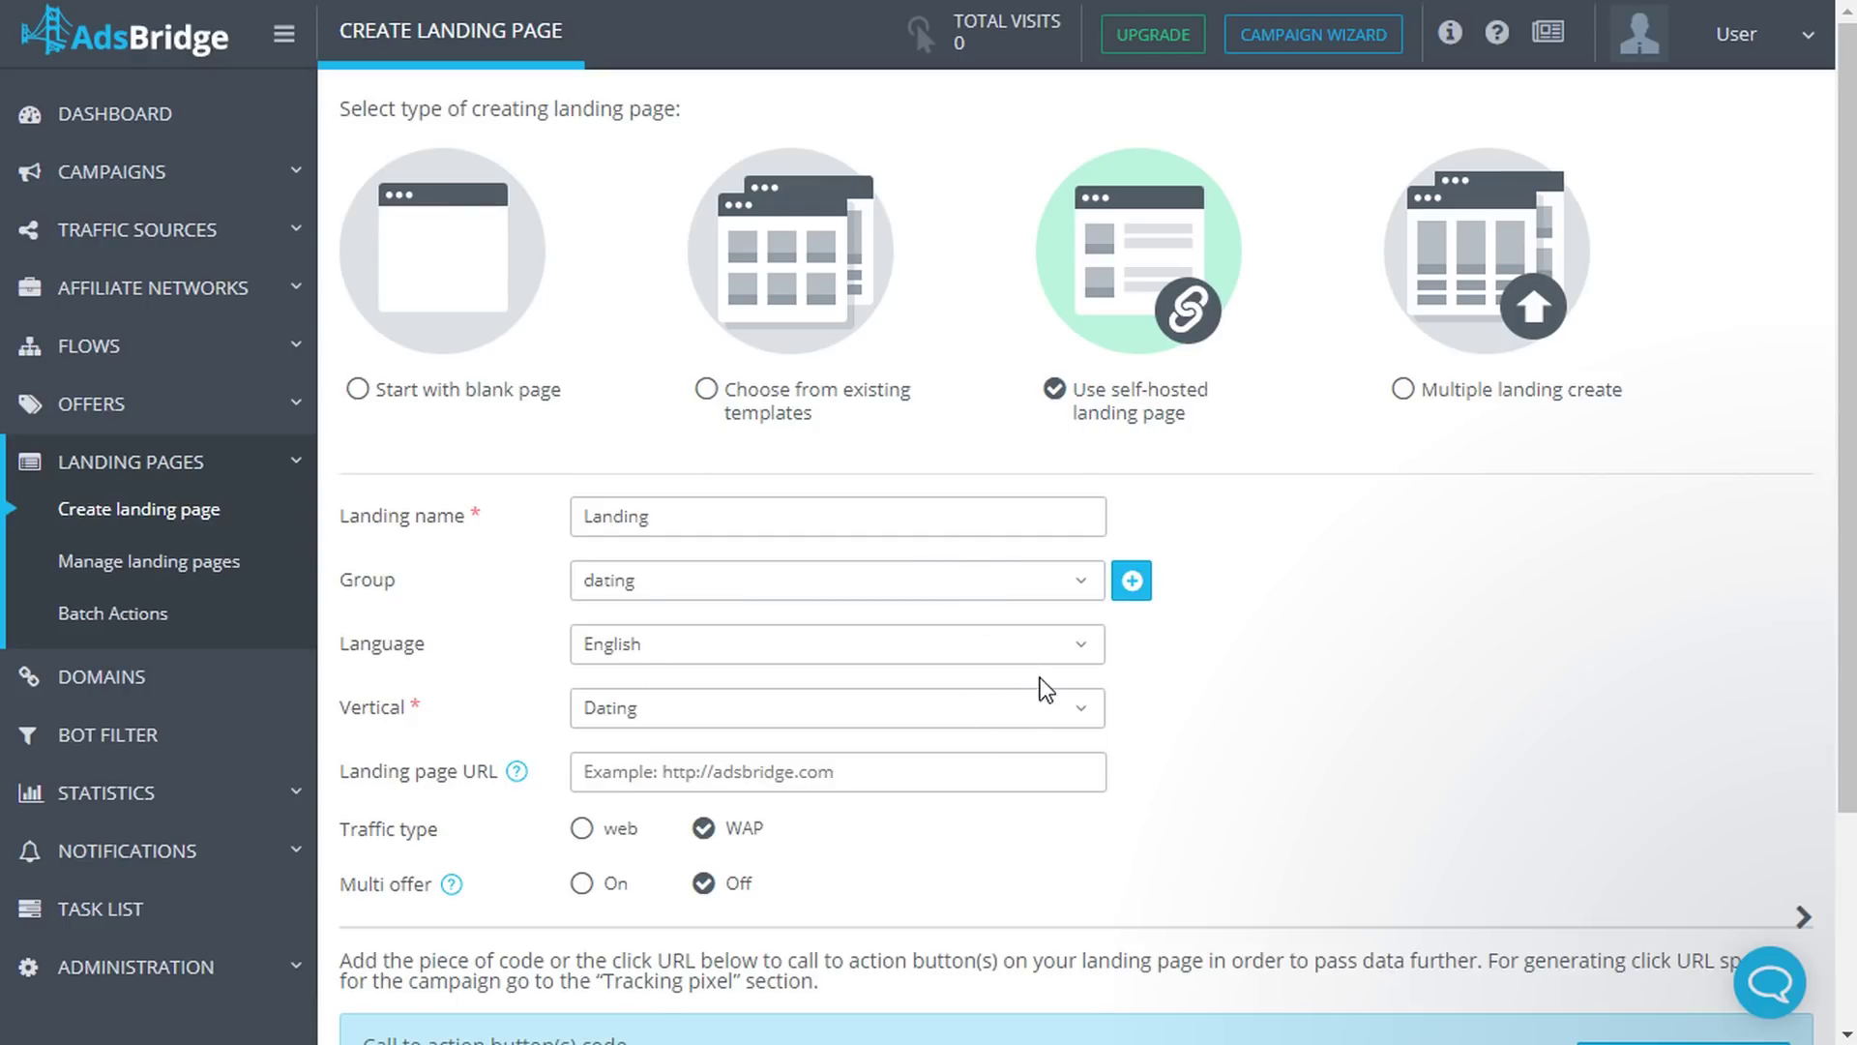
pyautogui.scroll(-2, 1064, 747)
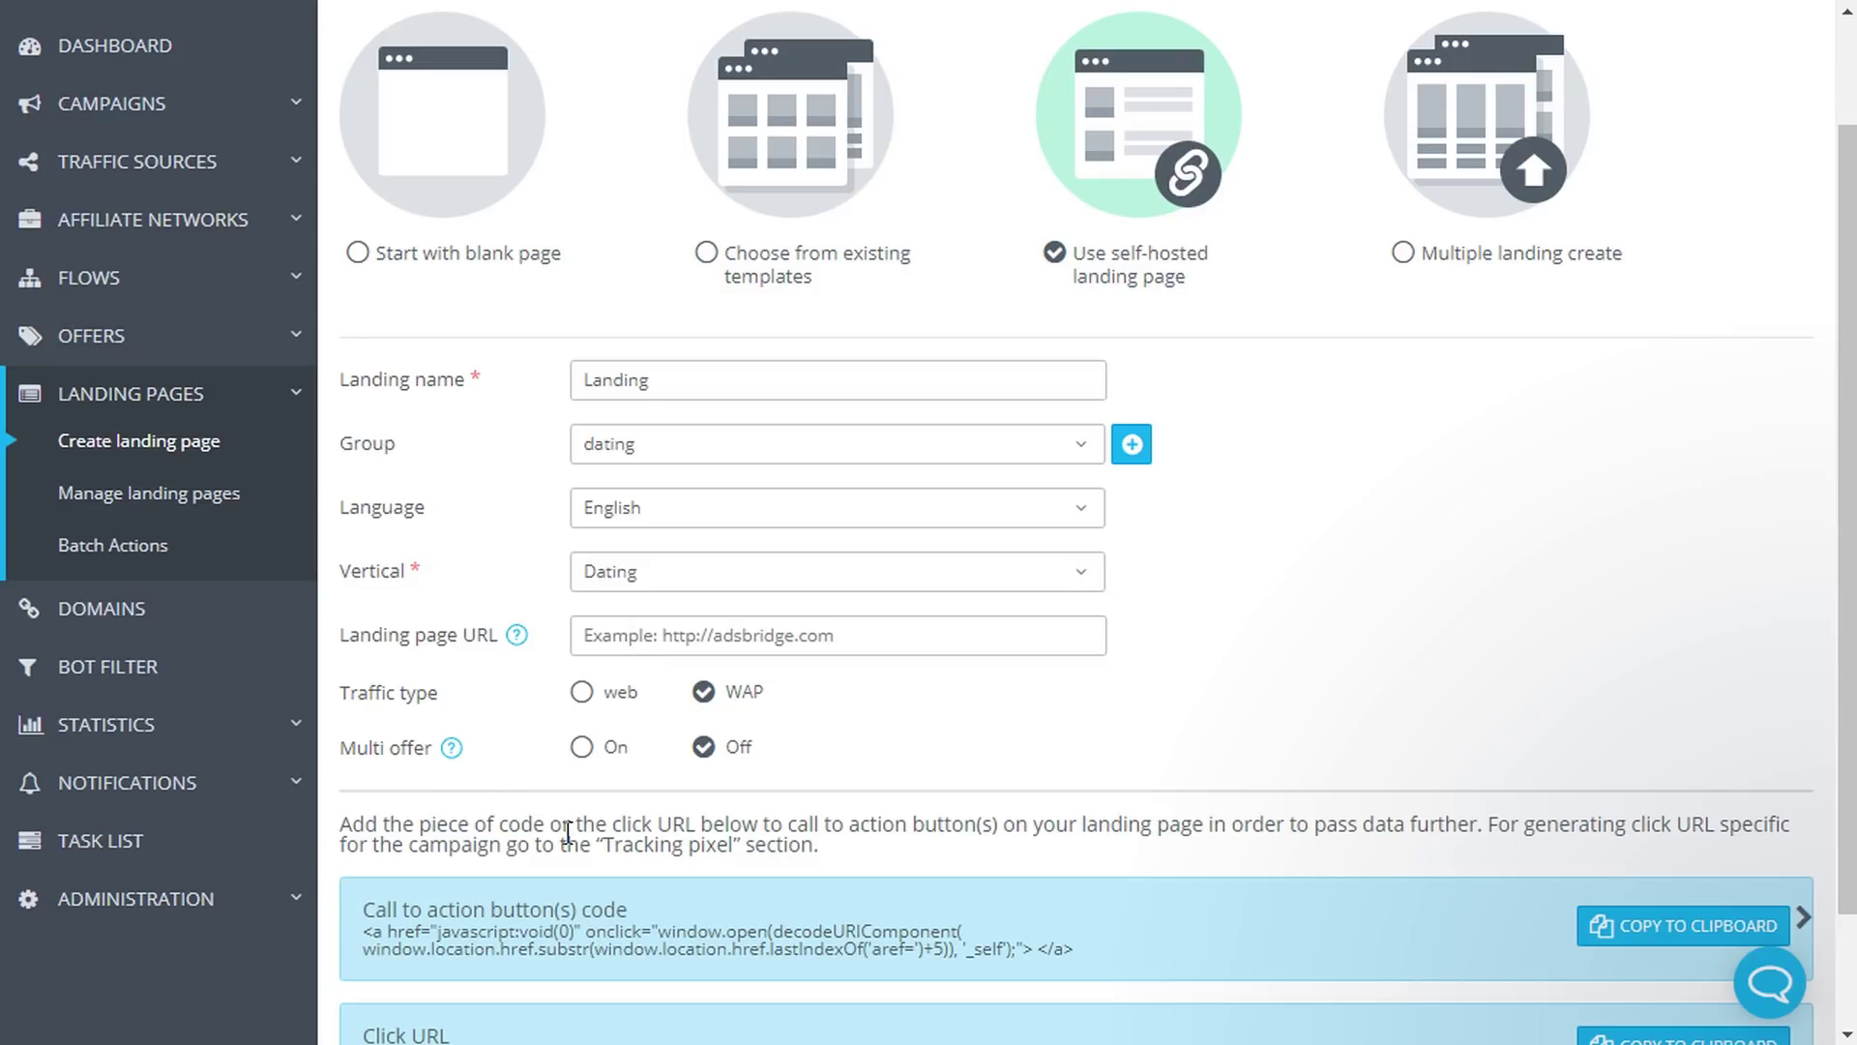
pyautogui.scroll(-2, 568, 832)
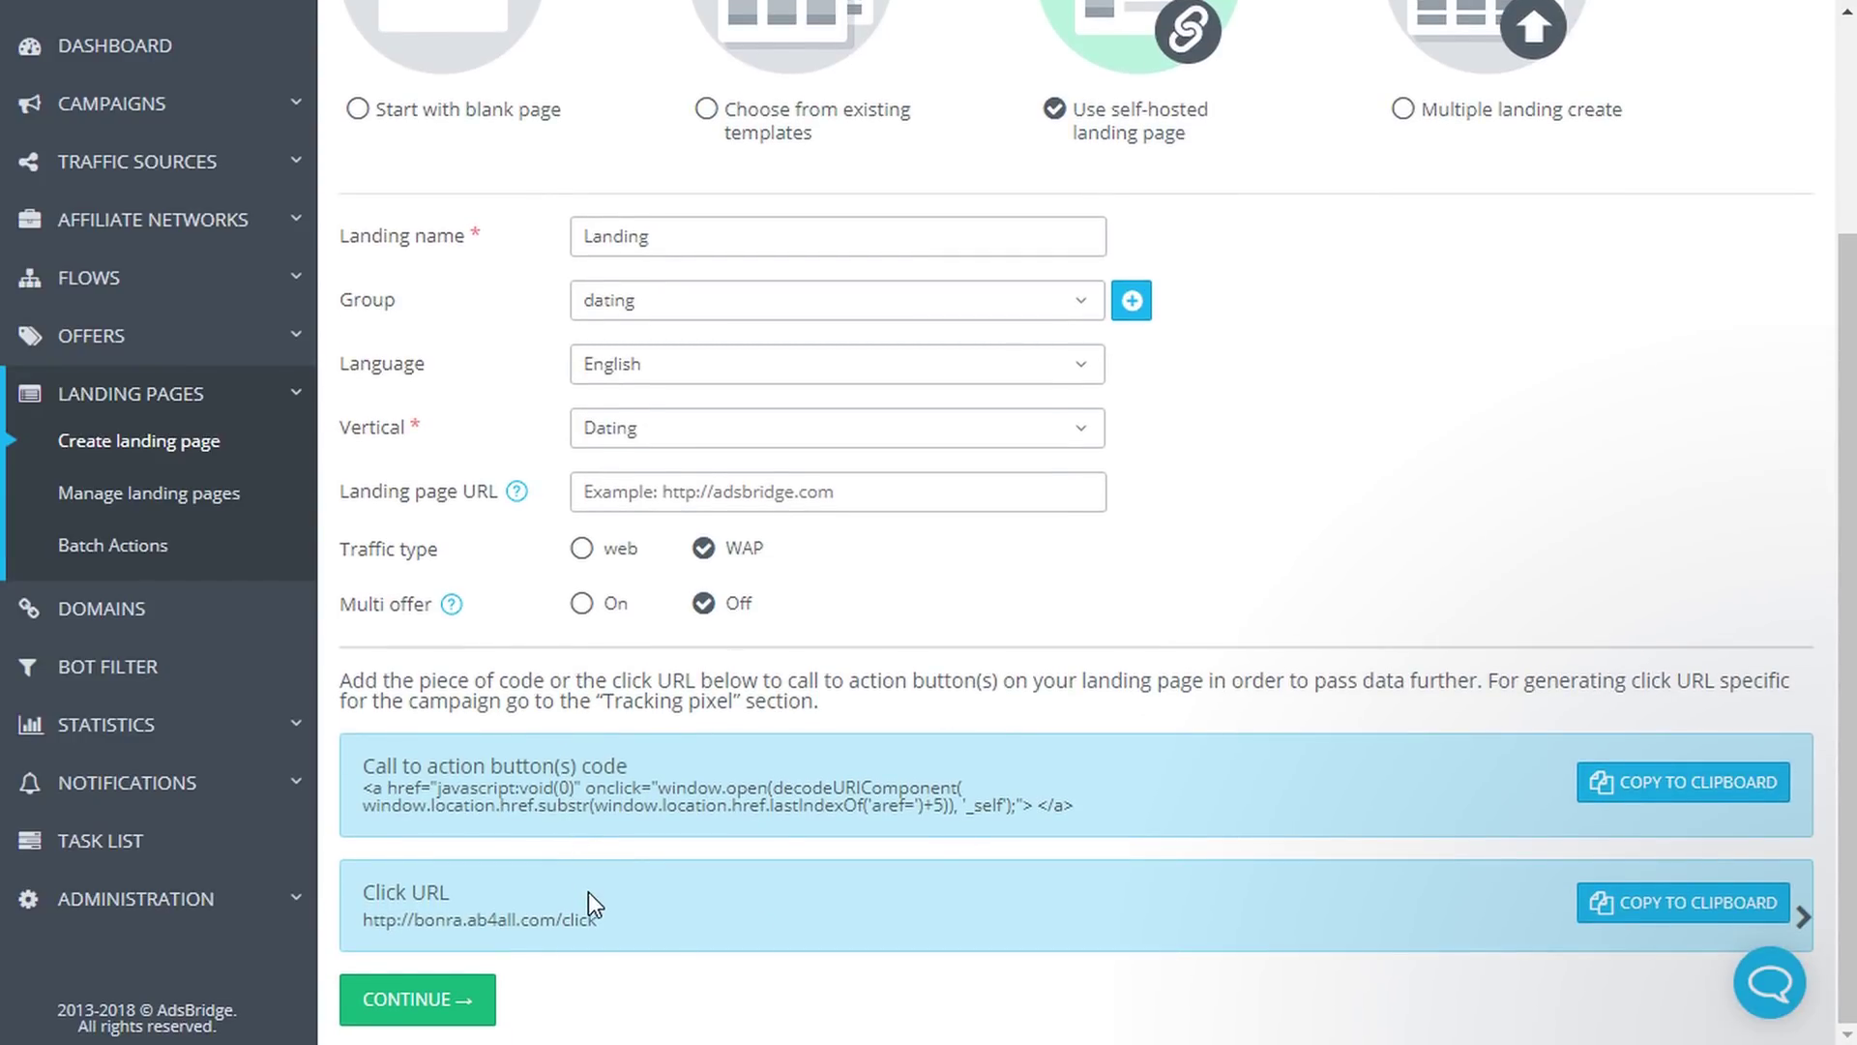
pyautogui.scroll(4, 1151, 554)
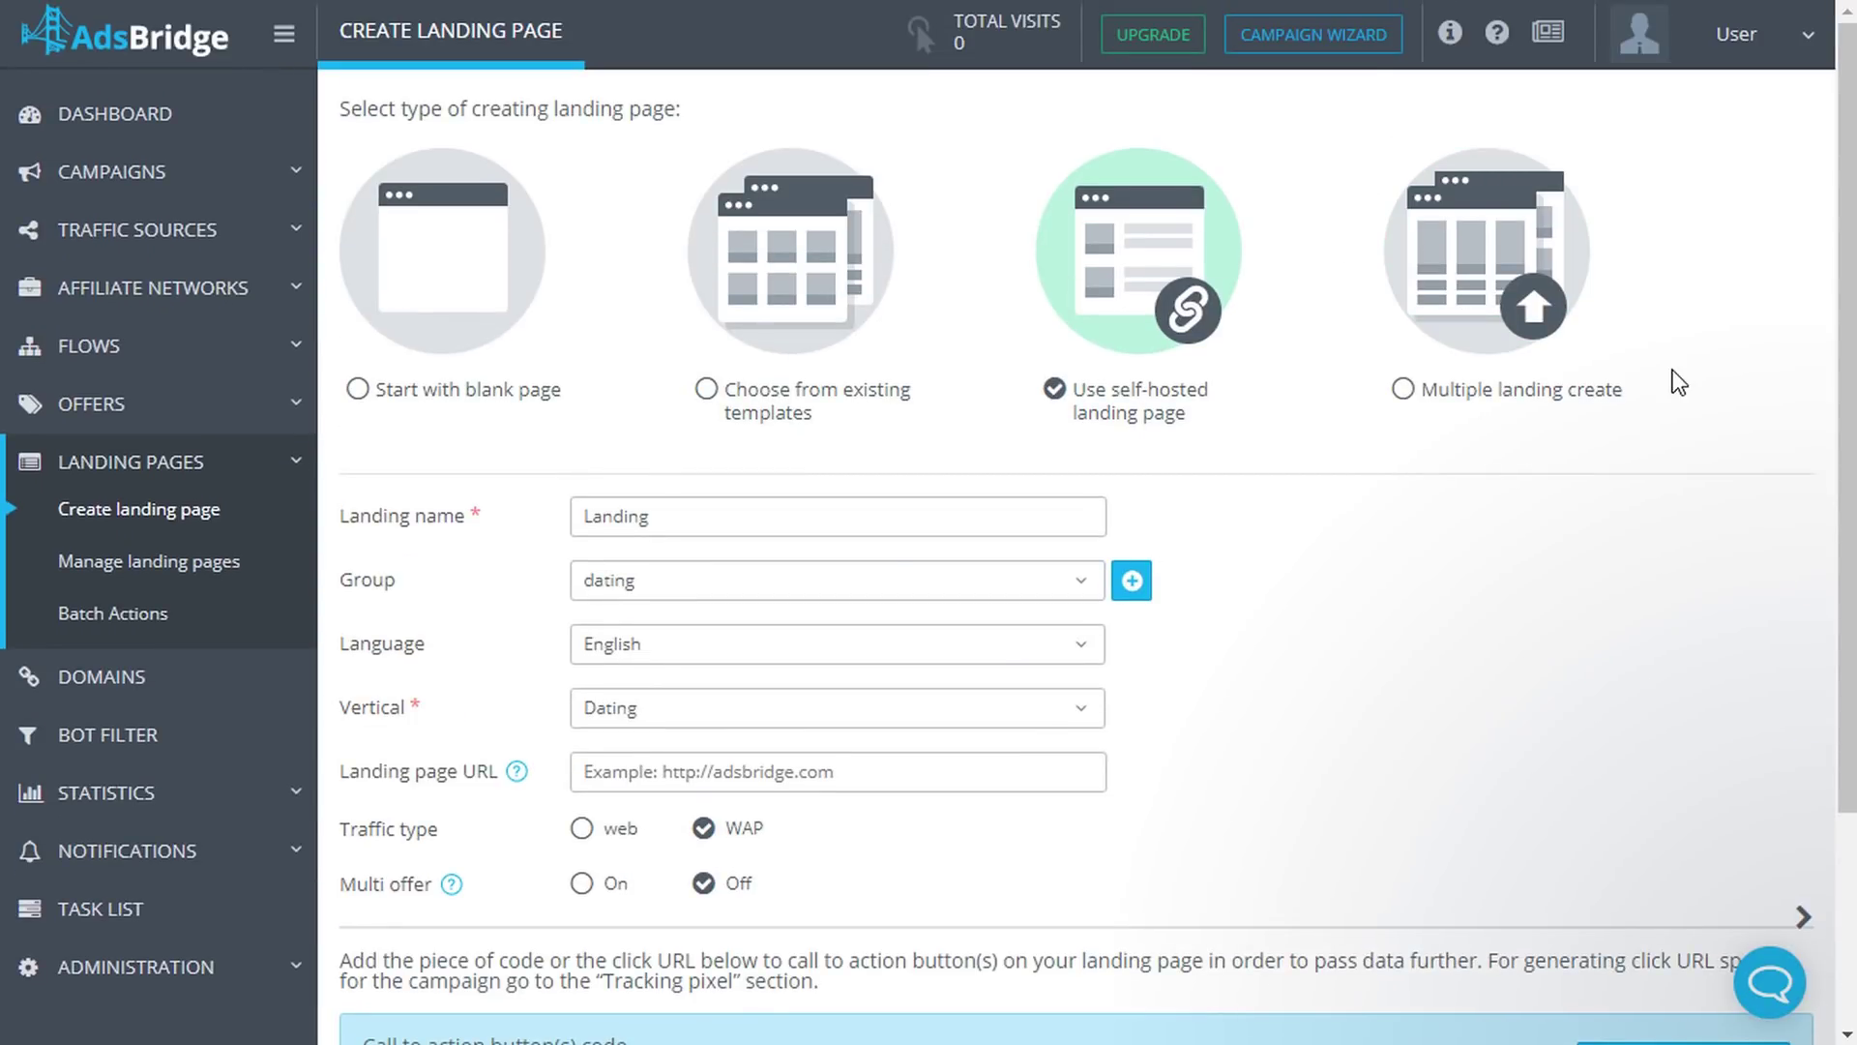
# Preview the Multiple landing create option, then view the Manage landing pages list.
pyautogui.click(1517, 403)
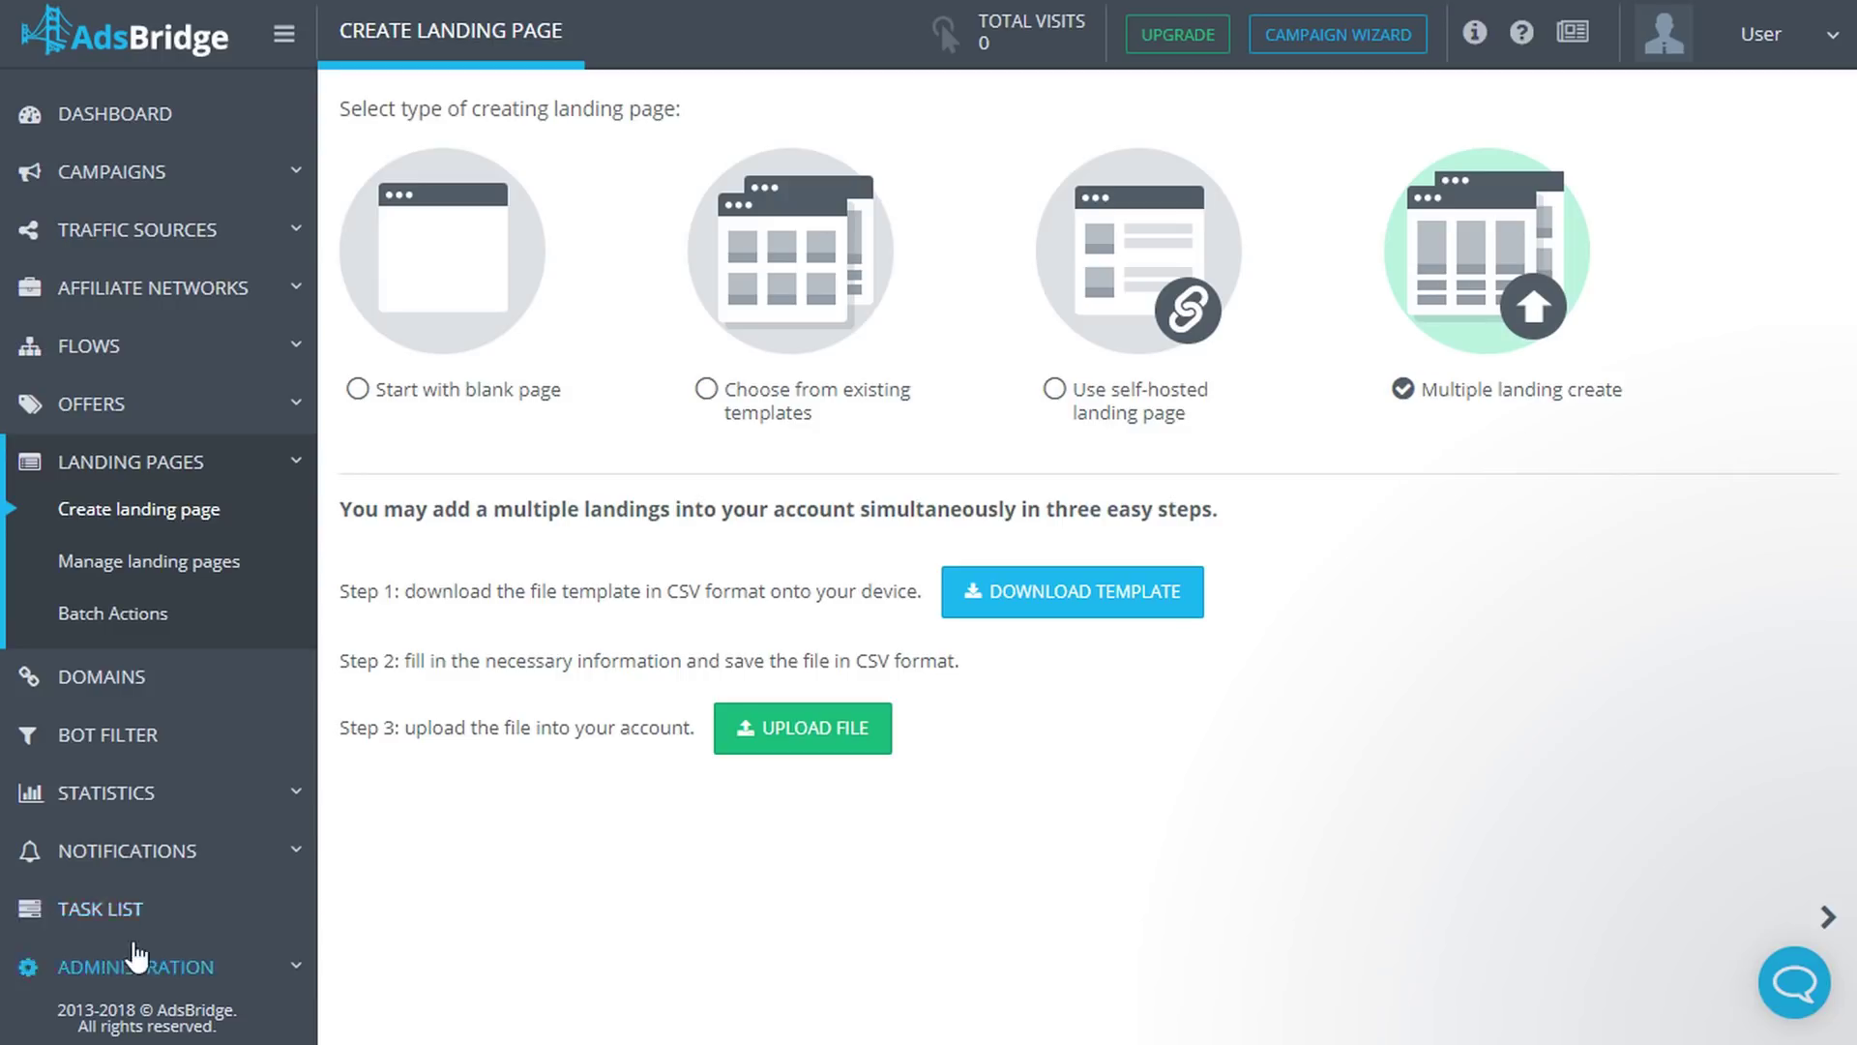
pyautogui.click(224, 571)
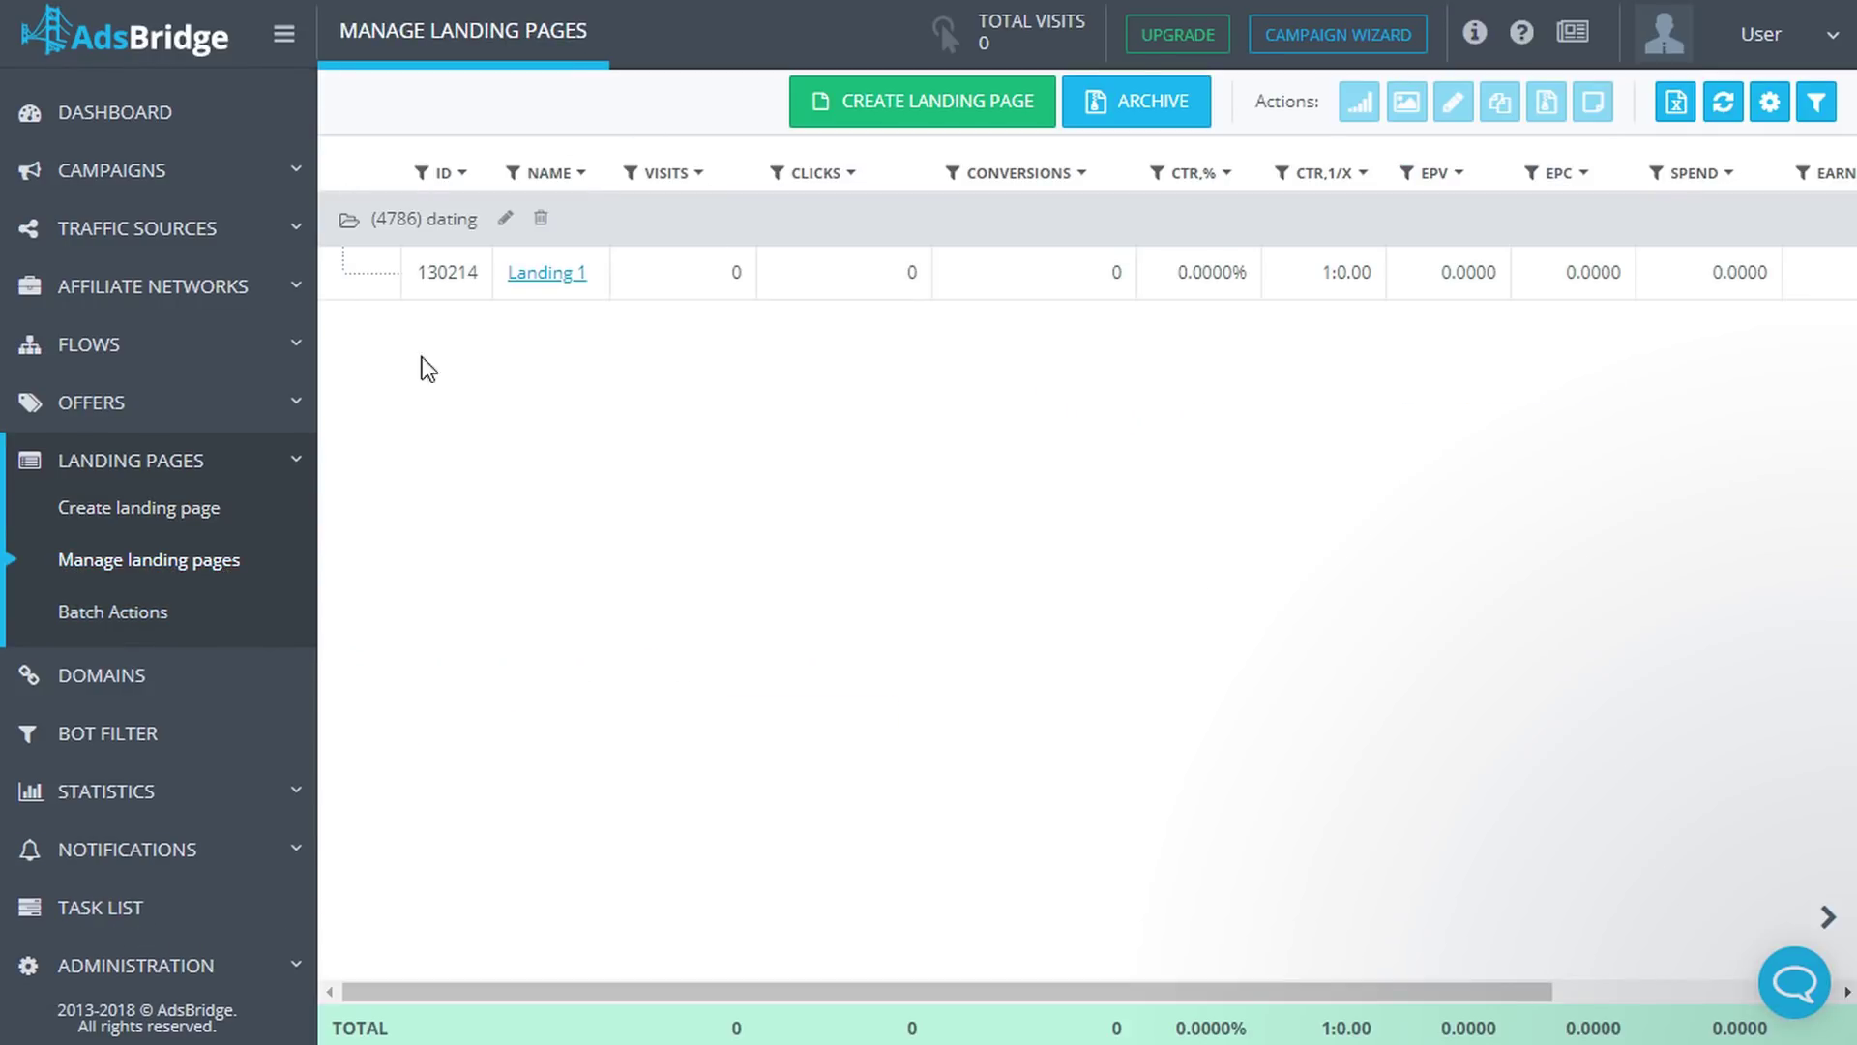